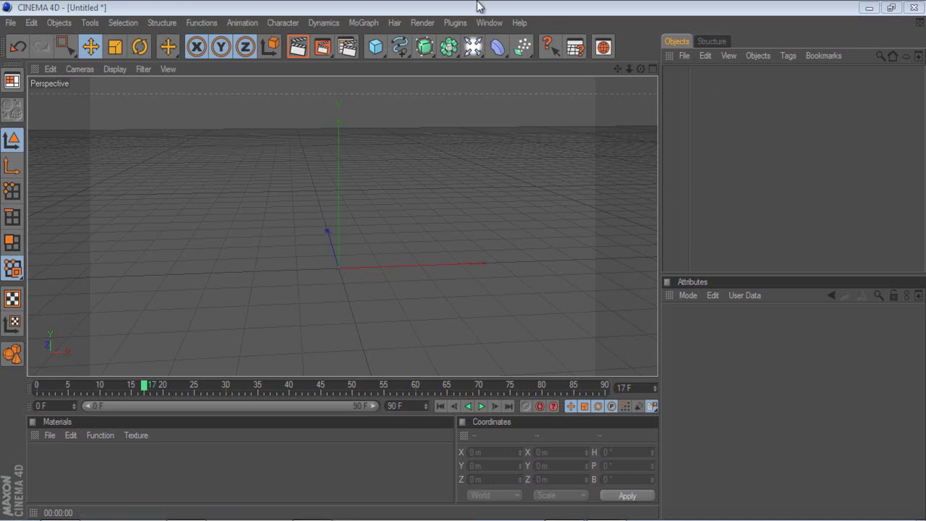
- Add a 2000 m Floor object at the origin and orbit the view over it
left_click(474, 47)
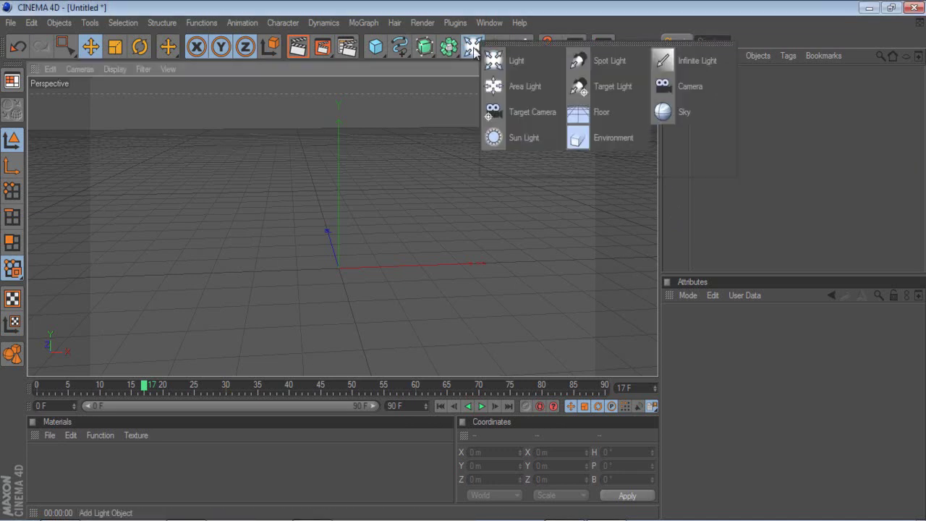
left_click(620, 121)
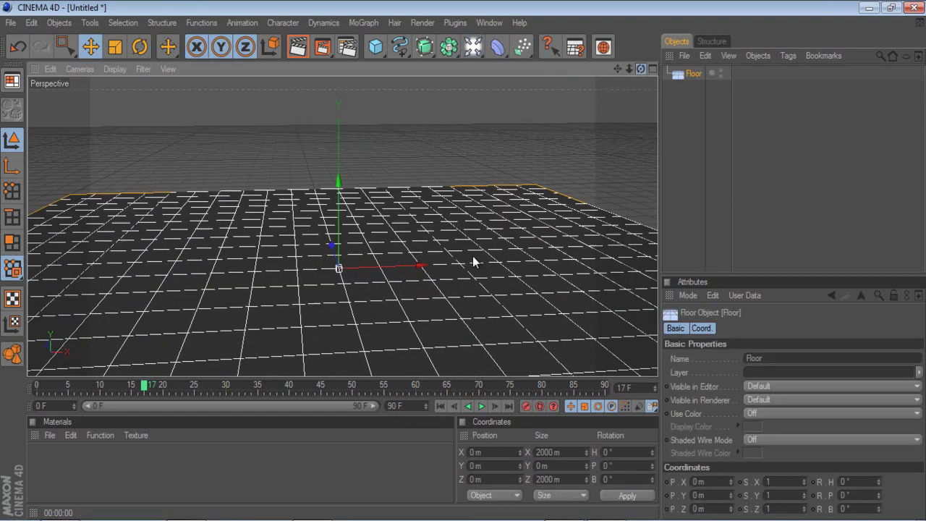
left_click_drag(481, 262, 465, 265, "alt")
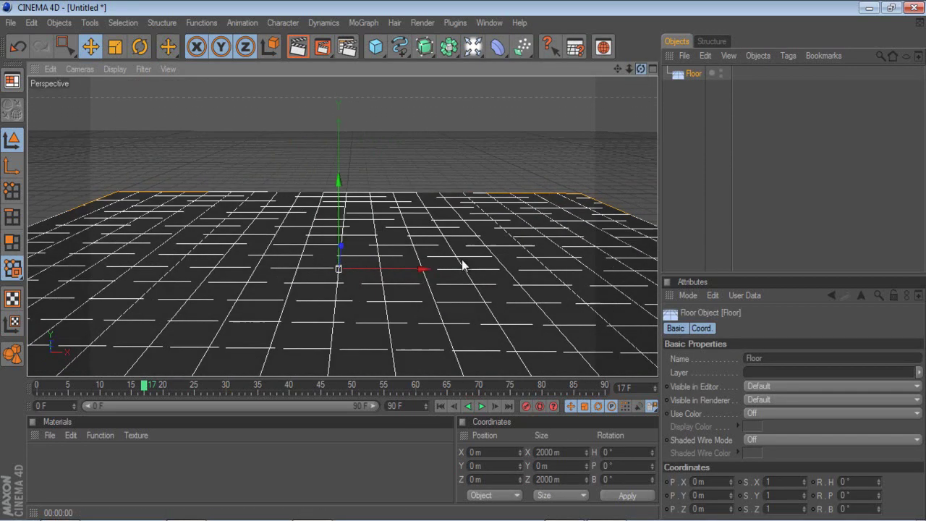
- Preview the floor with quick renders of the active view
left_click(298, 46)
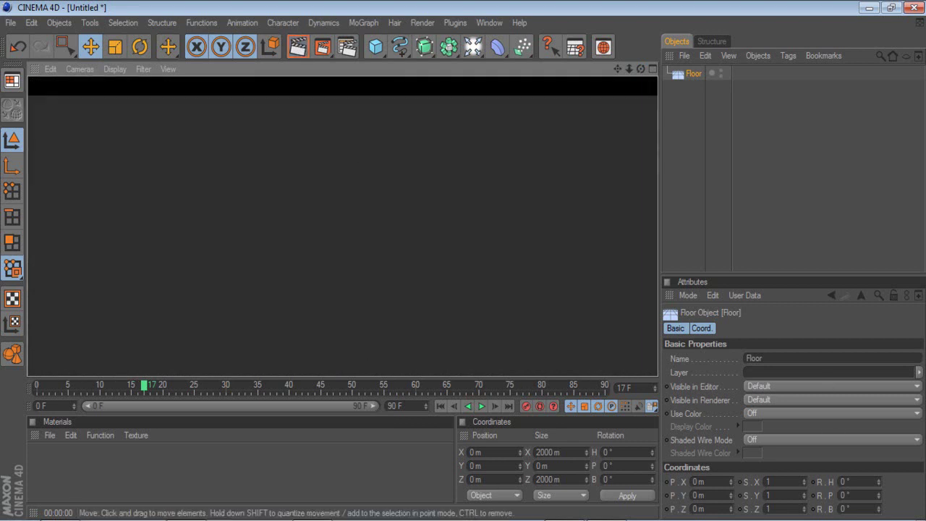
left_click(688, 163)
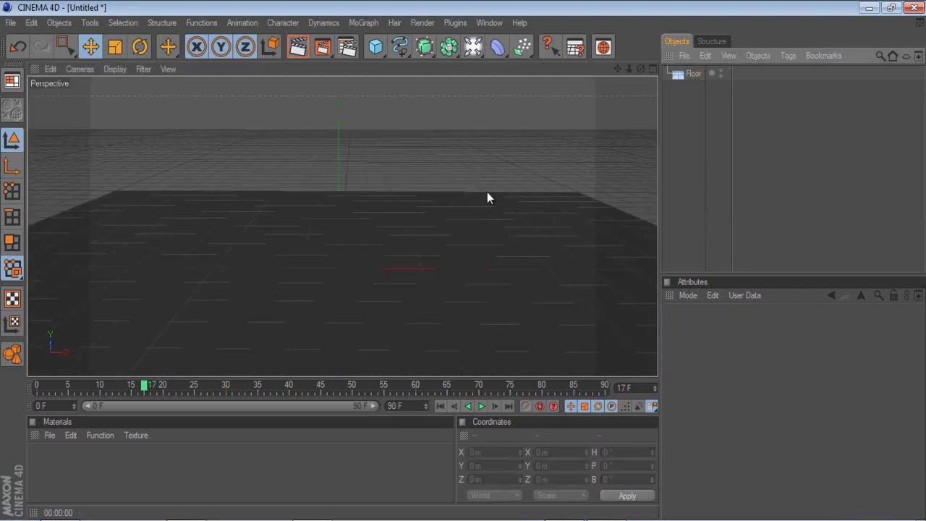
key("ctrl+r")
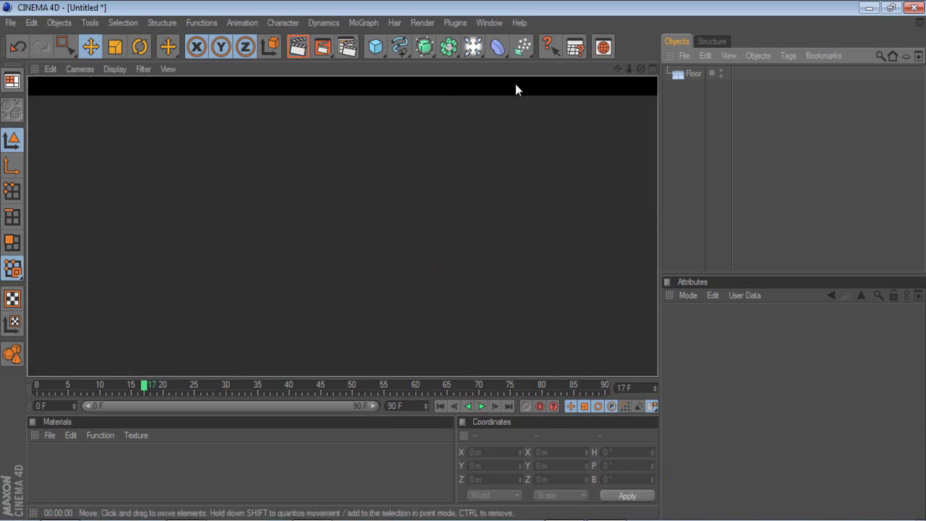
left_click(510, 196)
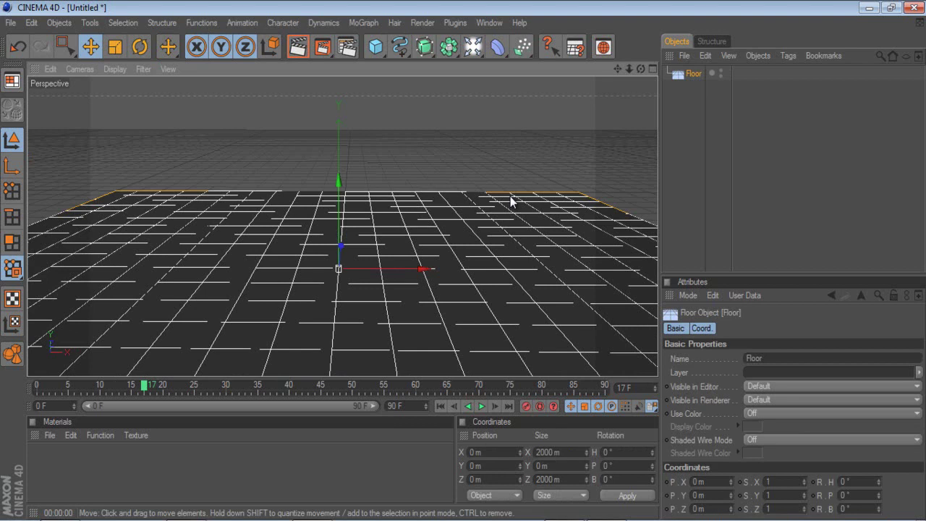
- Add a Text spline and change its wording to 'Sam'
left_click(439, 143)
key("ctrl+r")
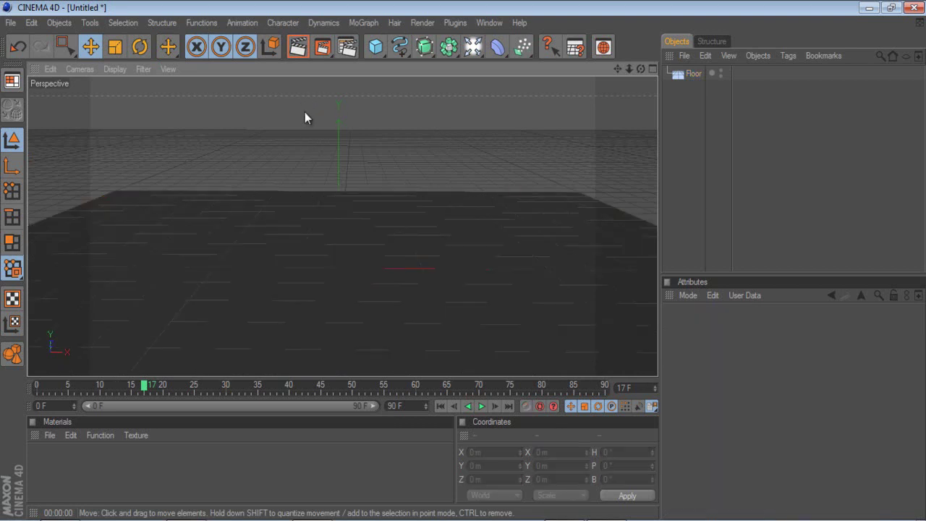
left_click_drag(399, 46, 599, 162)
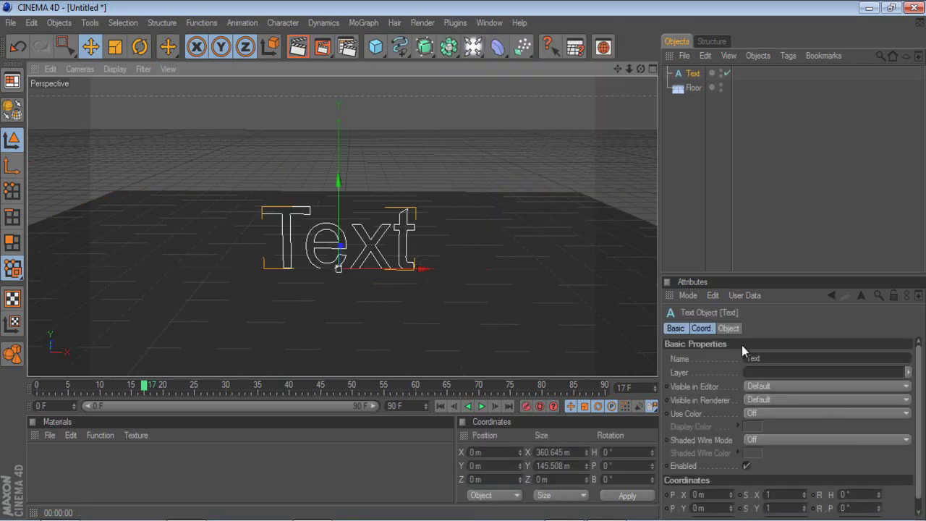
left_click(695, 328)
left_click(672, 327)
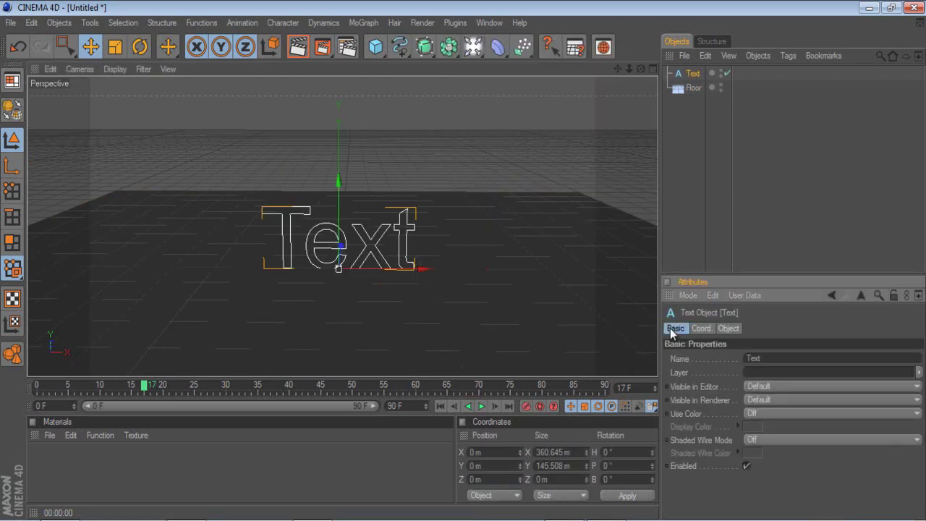
left_click(726, 329)
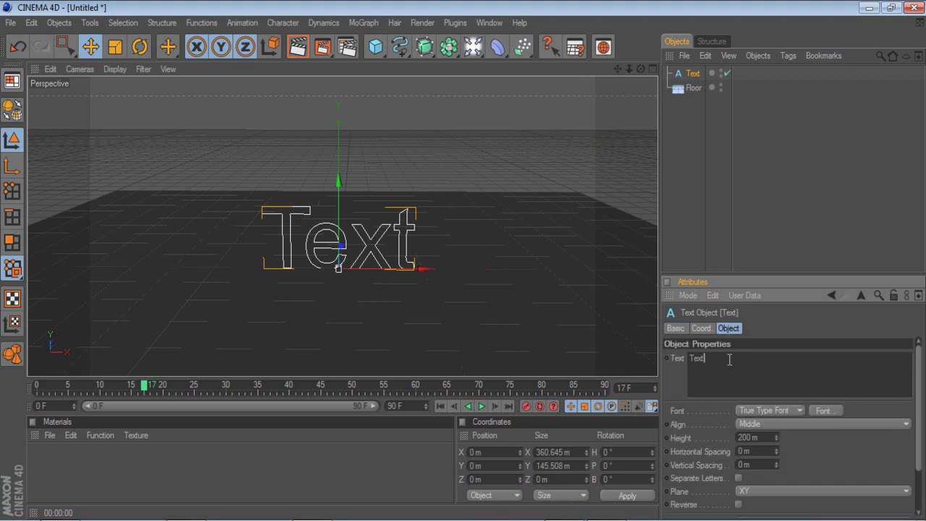
double_click(722, 358)
type("Sam")
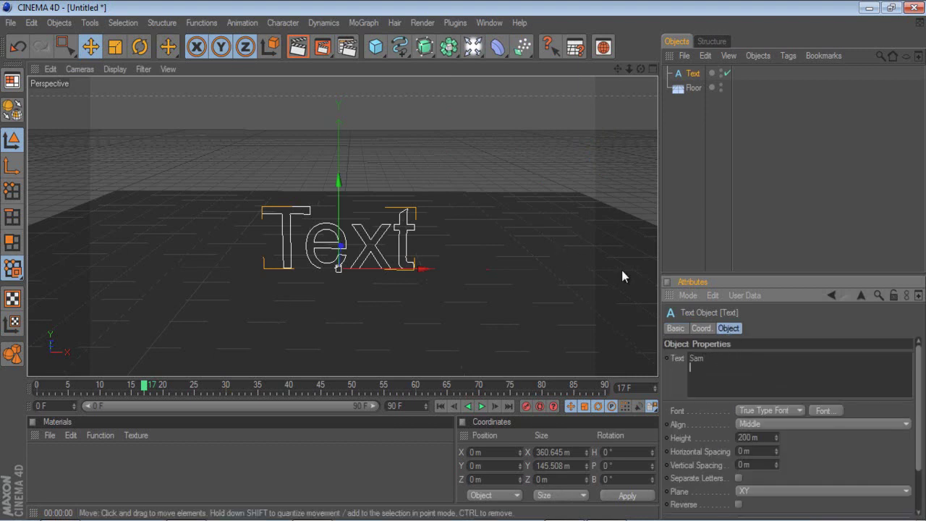
- Put the Sam text inside an Extrude generator, then delete the extruded text
left_click(425, 46)
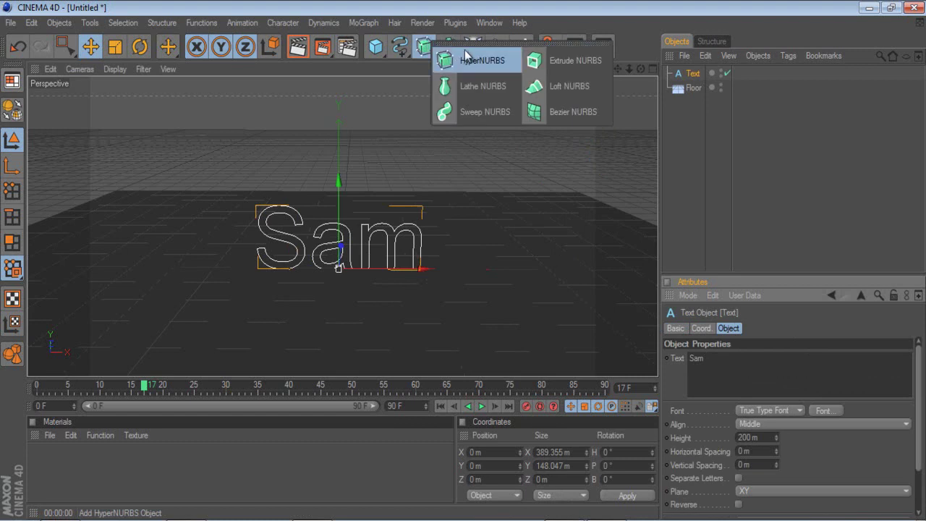
left_click(571, 65)
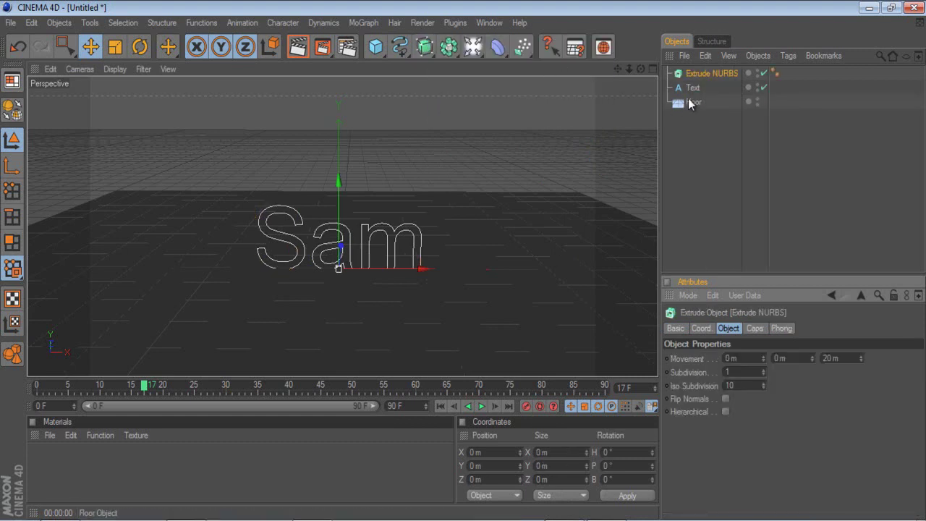
left_click_drag(696, 87, 704, 73)
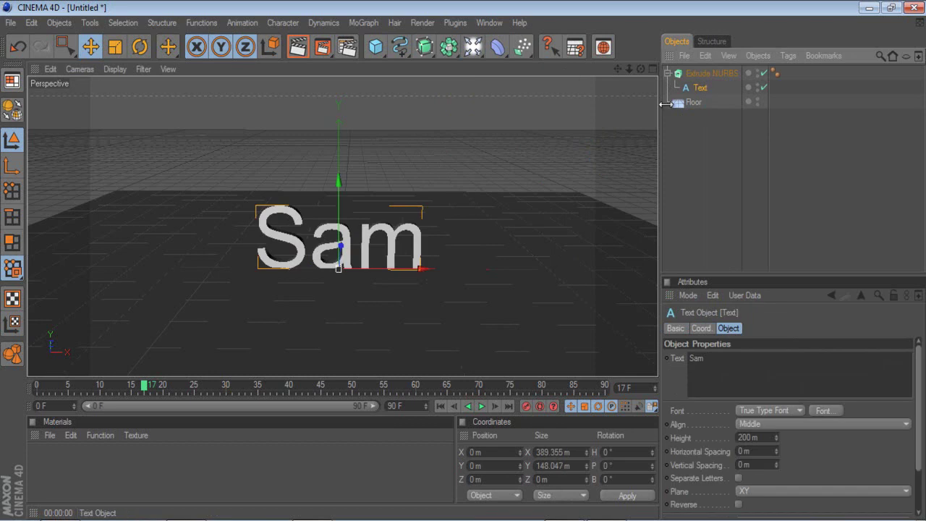
left_click(804, 91)
left_click(768, 74)
key("Delete")
left_click(355, 24)
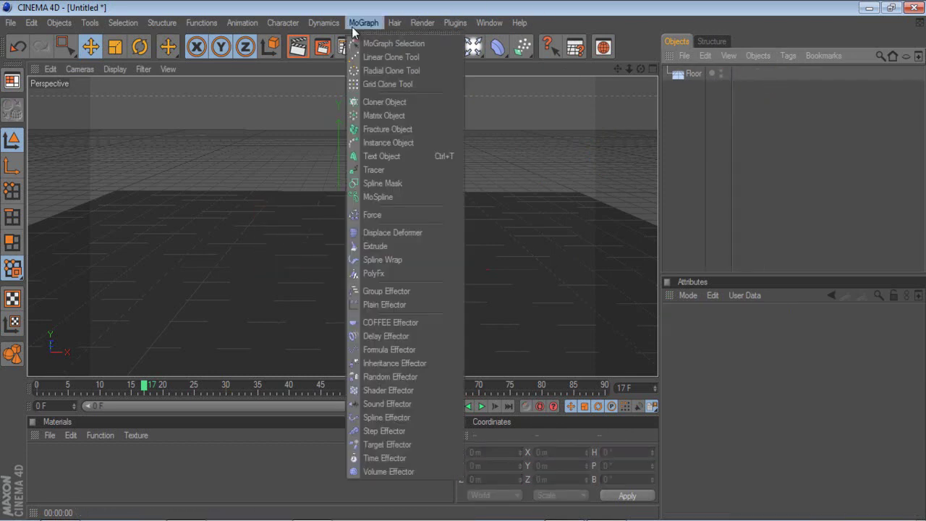
- Add a MoGraph Text Object aligned to Middle that reads 'Thanks For 4K'
left_click(384, 156)
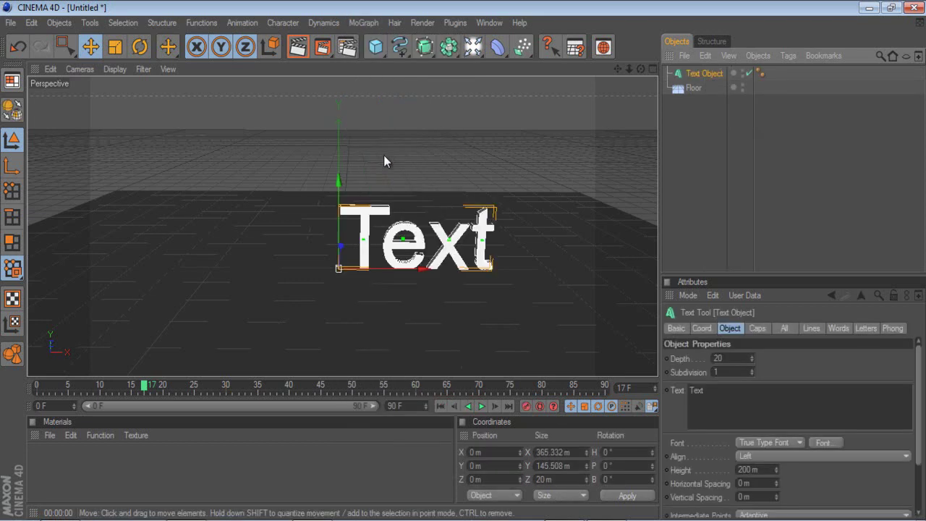
left_click(758, 457)
left_click(750, 483)
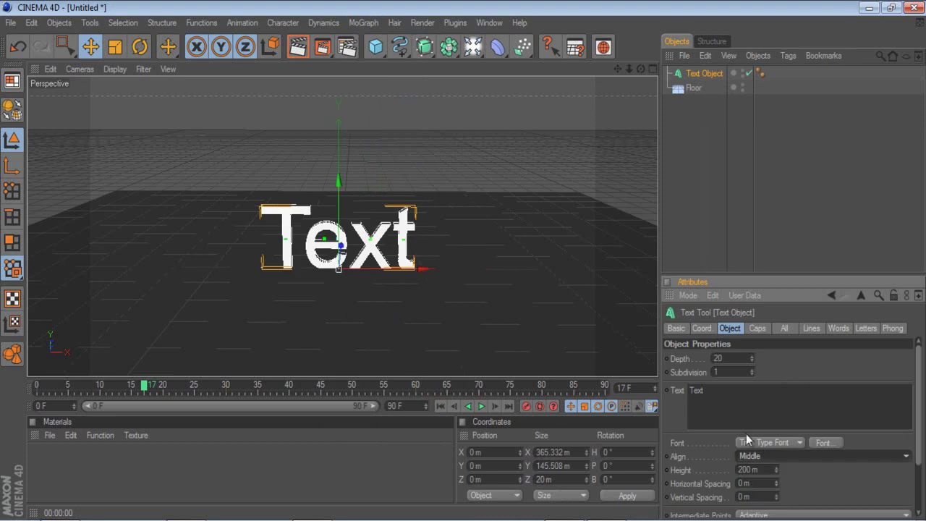
double_click(754, 391)
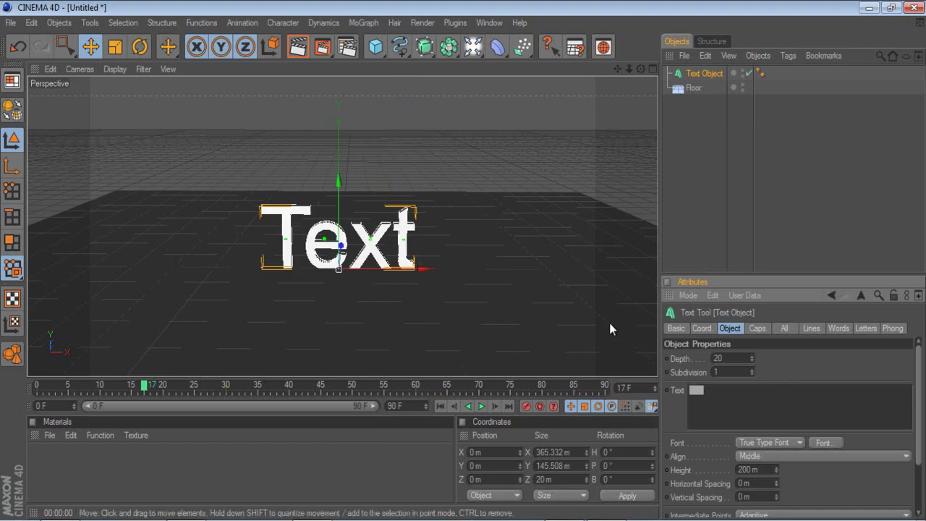
type("Thanks For 4K")
left_click(806, 369)
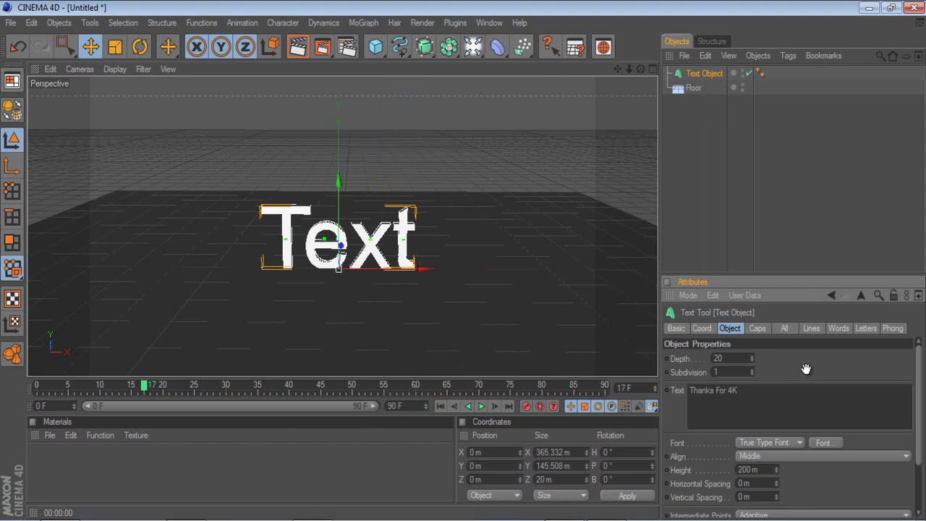
- Set the text's font to BankGothic Md BT
left_click(821, 441)
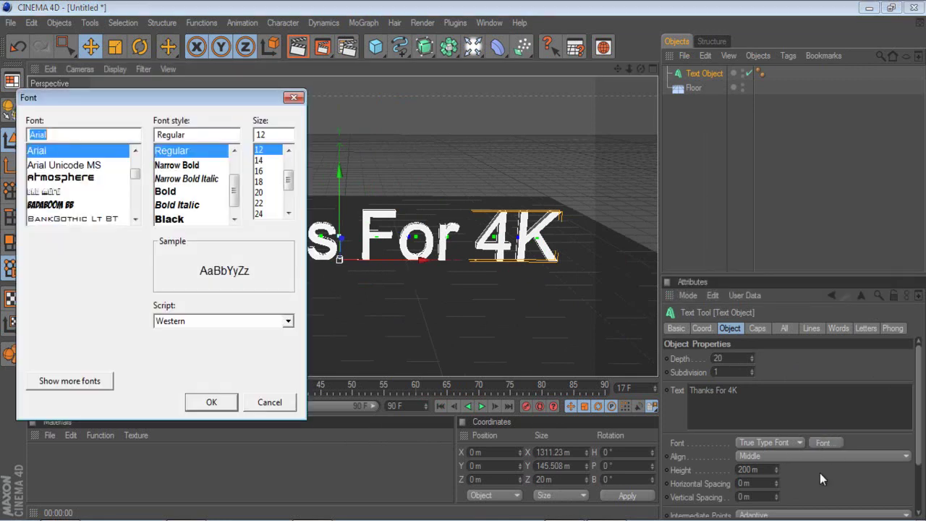
scroll(138, 221, "down", 1)
left_click(75, 191)
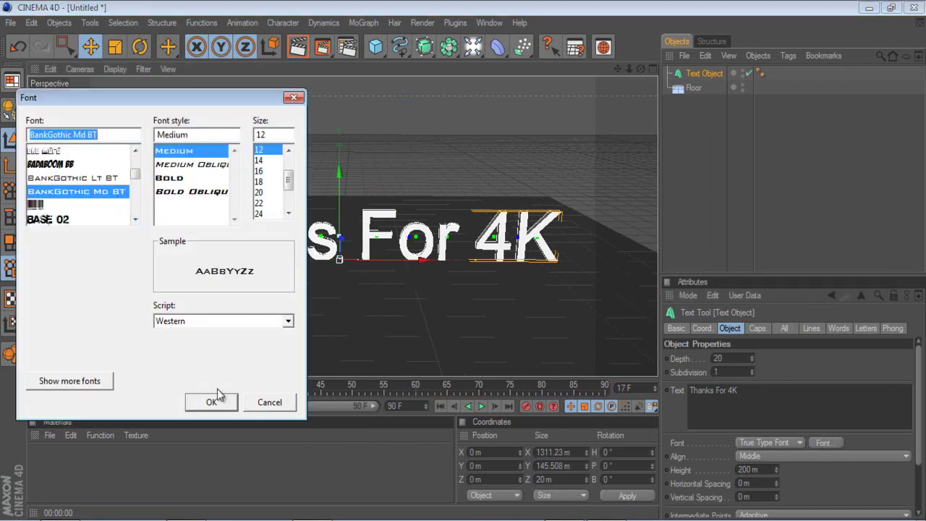
left_click(218, 409)
left_click(212, 403)
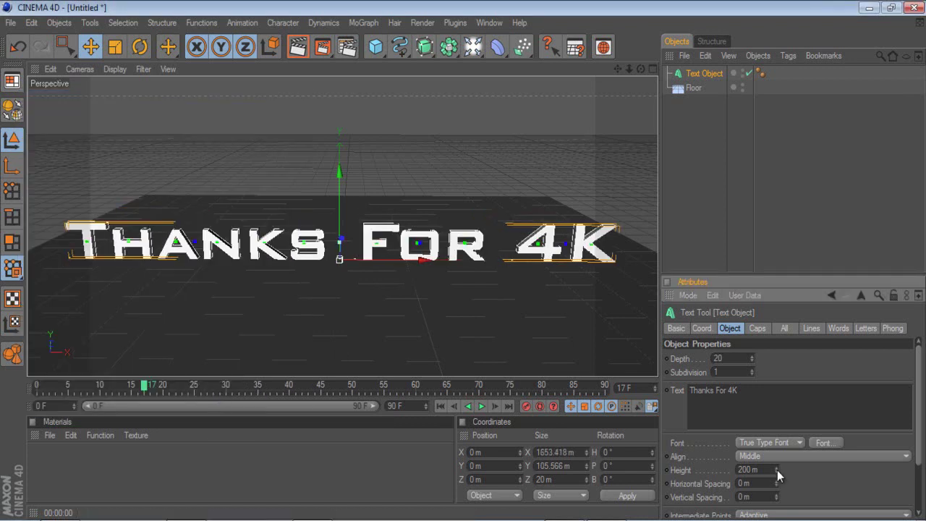
- Set the text's extrusion depth to 60, then raise it to 142
double_click(727, 358)
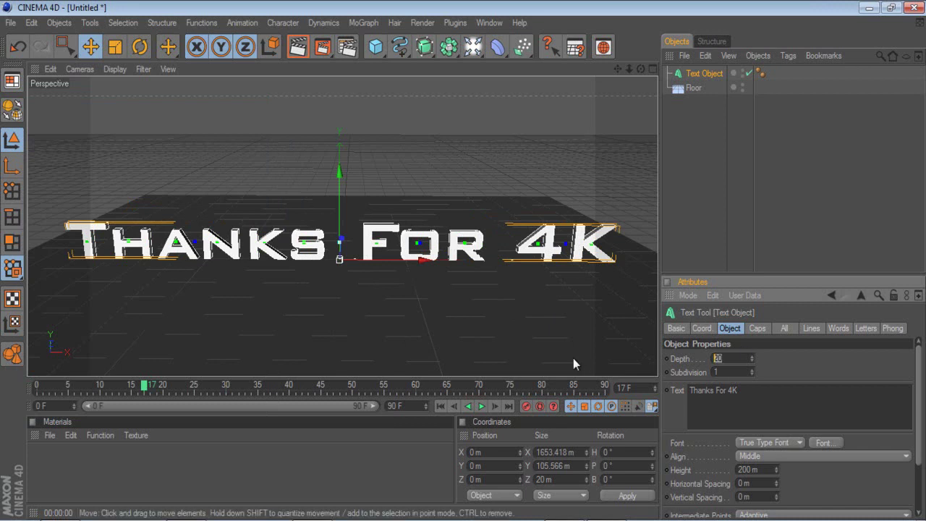
type("60")
key("Return")
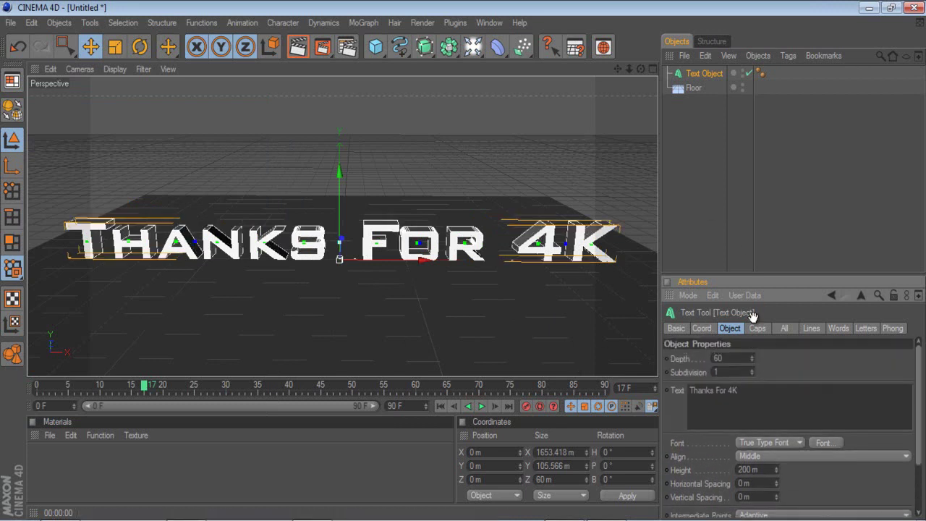
mouse_move(751, 357)
left_mouse_down()
mouse_move(742, 318)
mouse_move(760, 424)
mouse_move(751, 302)
mouse_move(751, 354)
left_mouse_up()
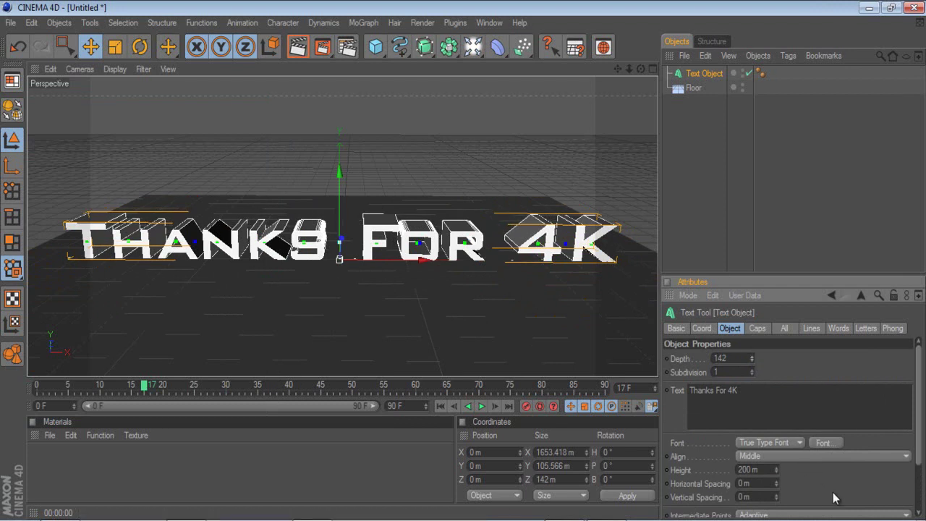
scroll(802, 486, "down", 3)
- Orbit around the text and render a preview of the view
left_click(683, 159)
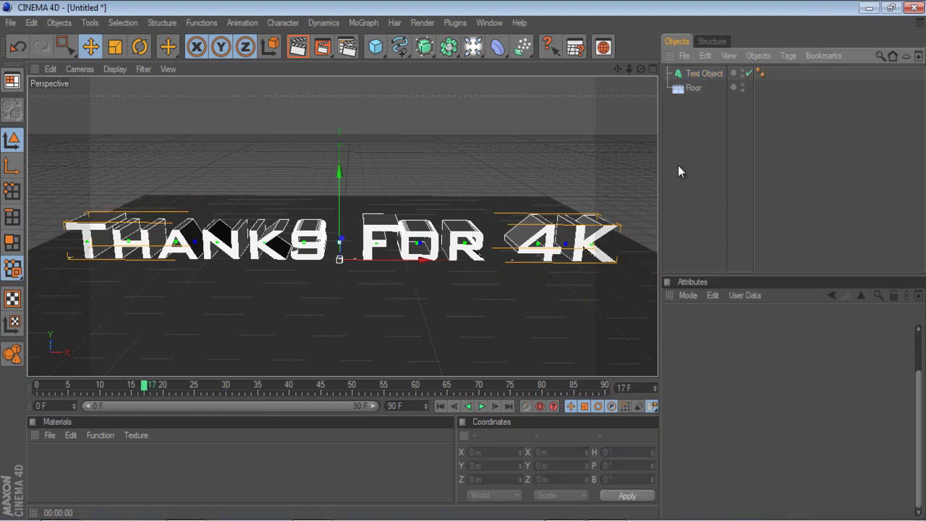
left_click_drag(640, 68, 384, 81)
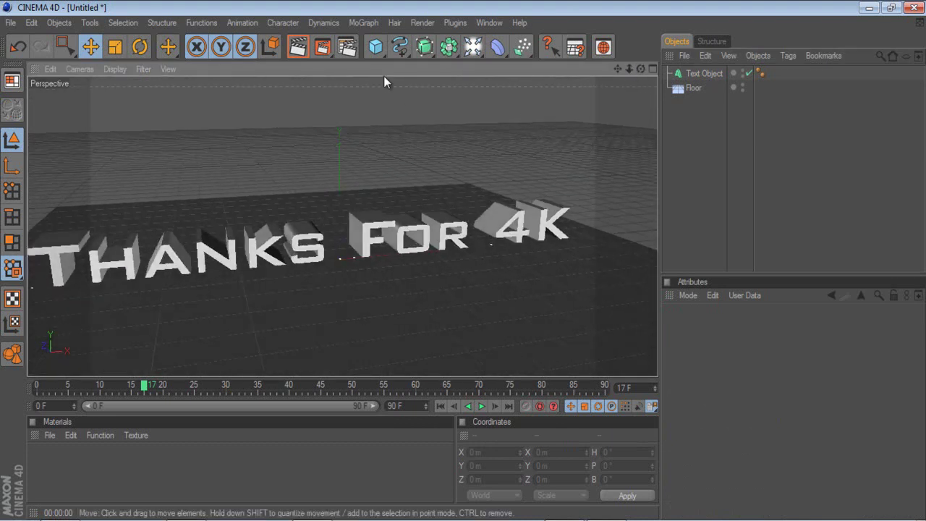
left_click(298, 47)
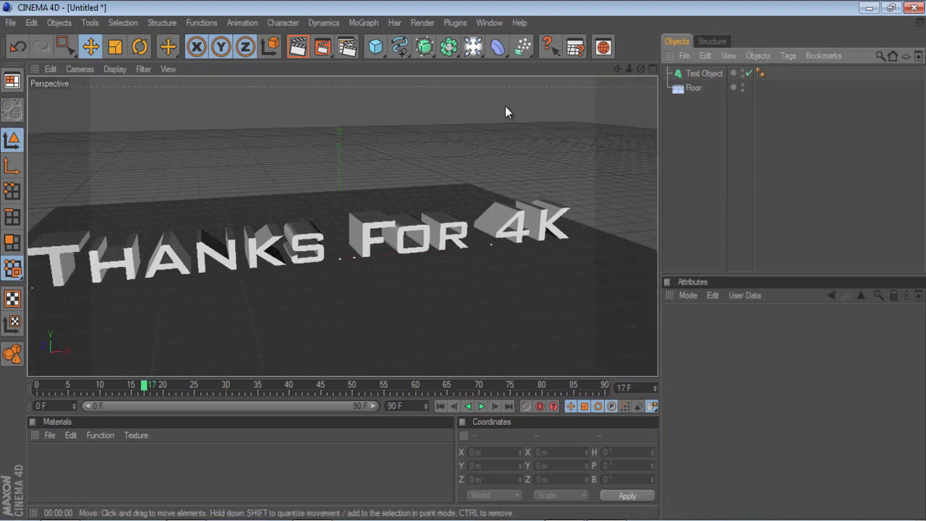
- Add a light raised to about 200 m and nest it inside a new Array
left_click_drag(476, 45, 505, 71)
left_click_drag(339, 172, 340, 104)
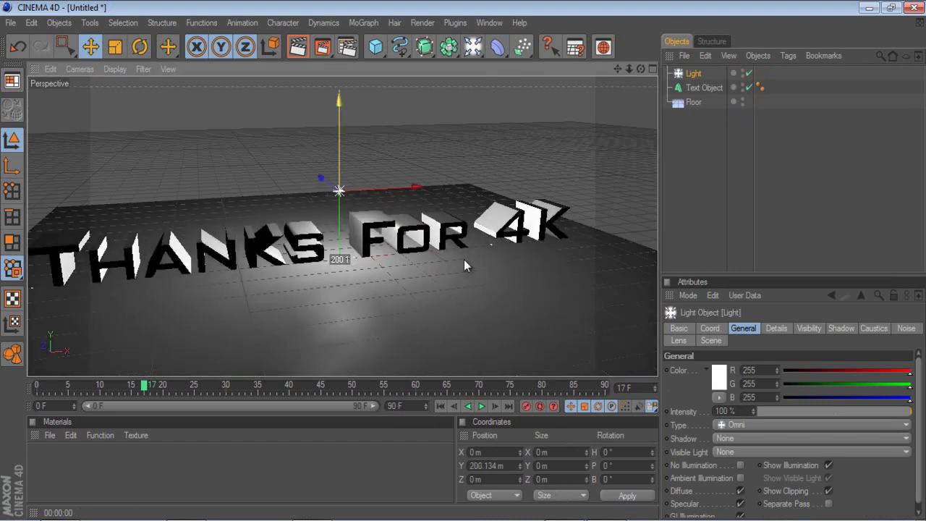
left_click_drag(448, 46, 479, 59)
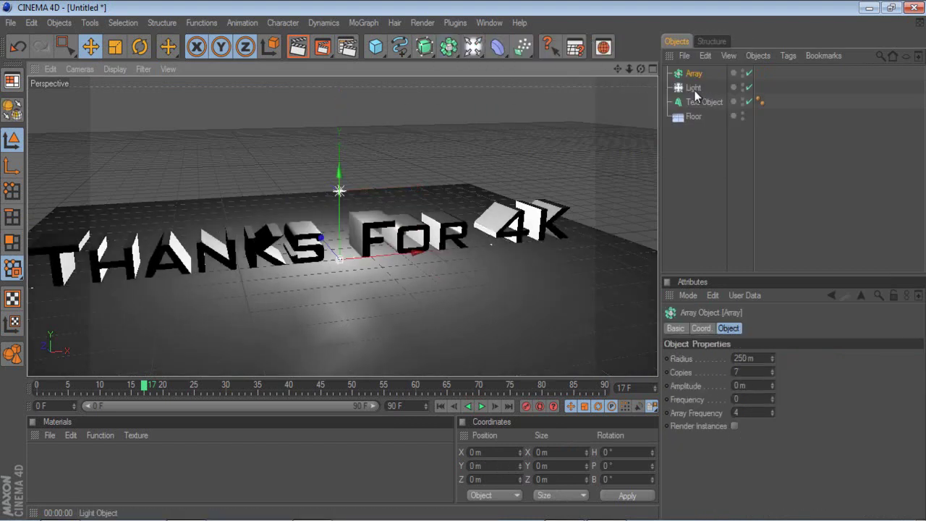
left_click_drag(694, 89, 699, 82)
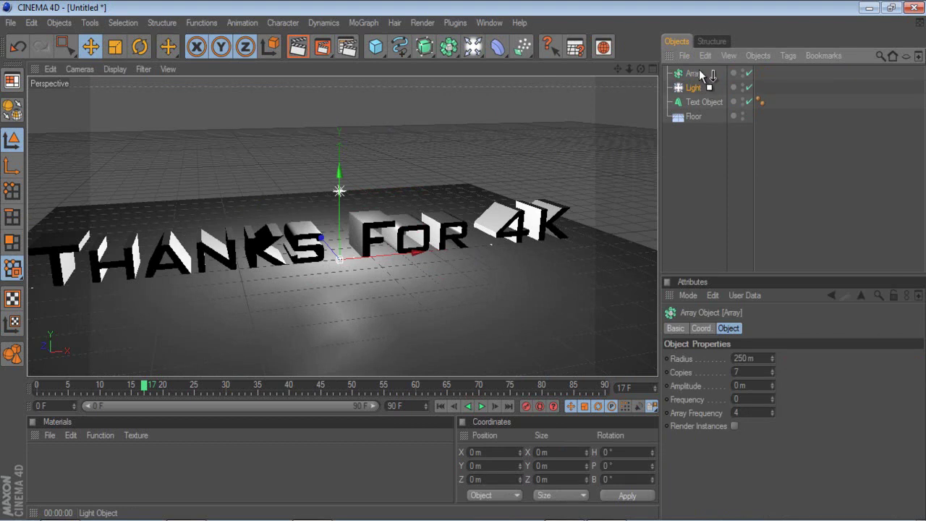
left_click_drag(699, 70, 698, 70)
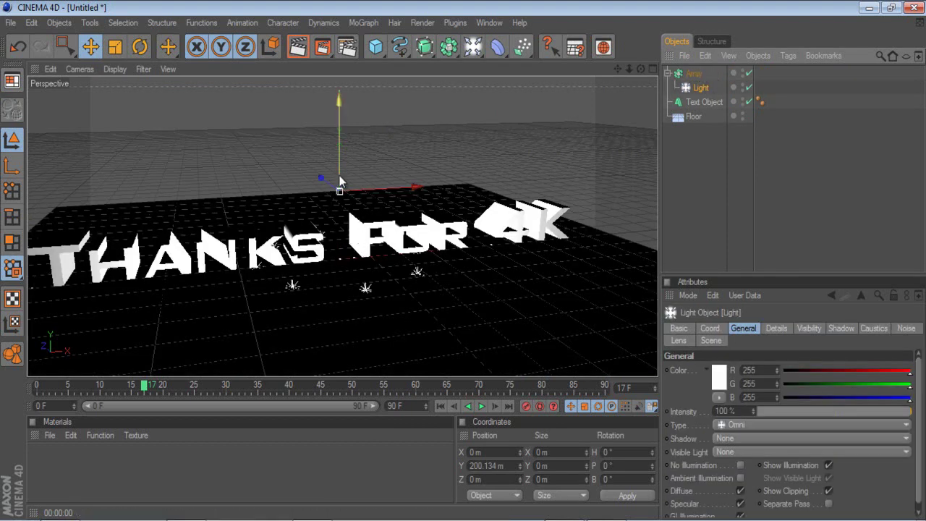
- Set the Array's Radius to 1000 m and dim its light to 54% intensity
left_click(693, 73)
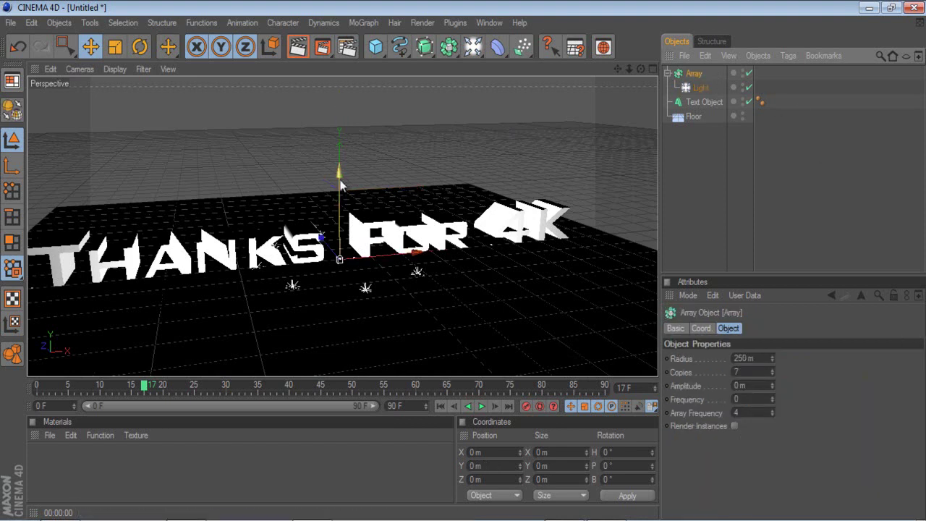
left_click_drag(463, 259, 463, 260)
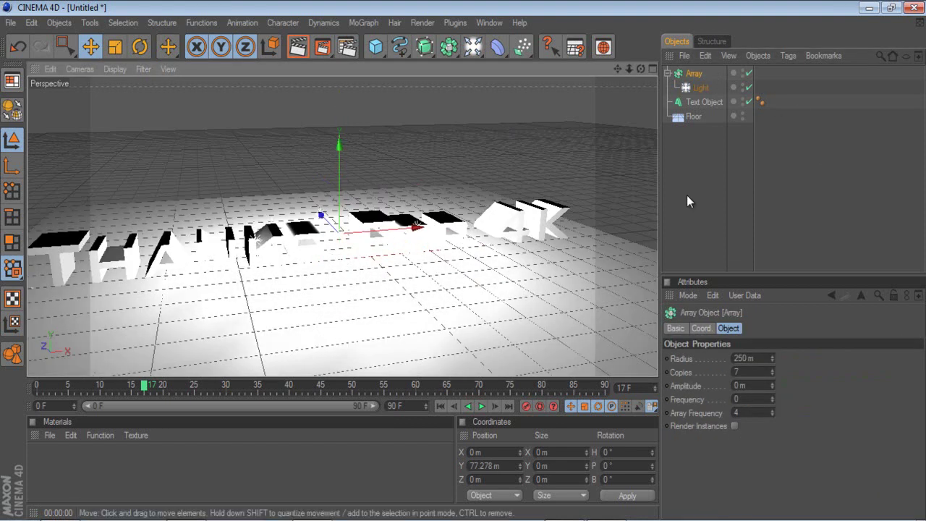
left_click(761, 359)
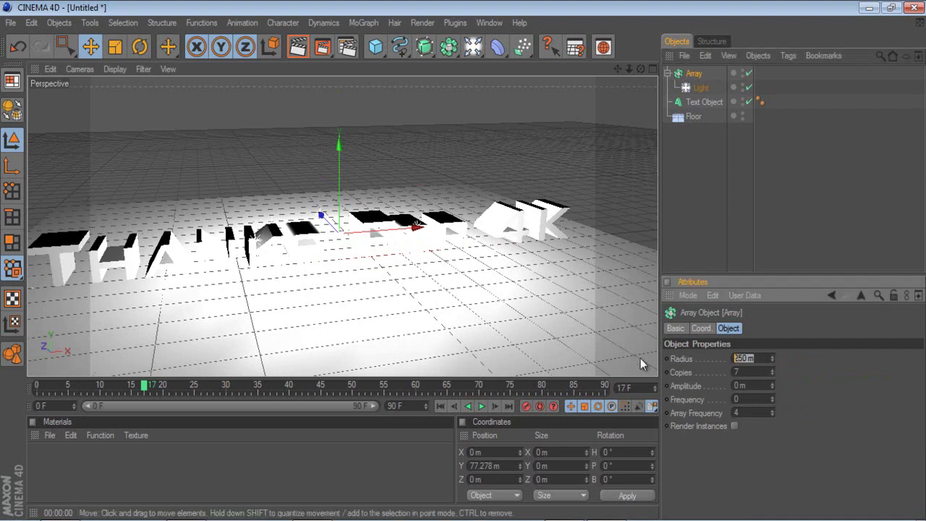
type("1000")
key("Return")
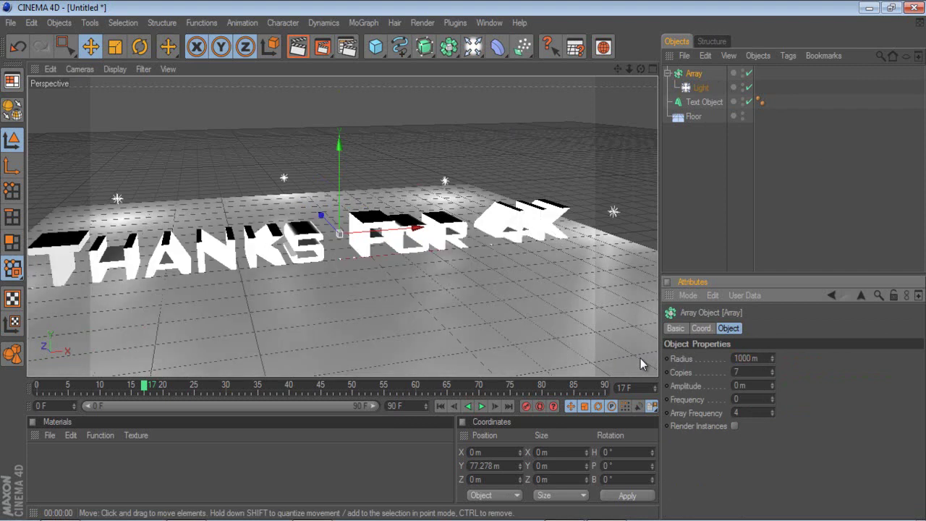
left_click(700, 88)
mouse_move(846, 411)
left_mouse_down()
mouse_move(833, 411)
mouse_move(843, 413)
left_mouse_up()
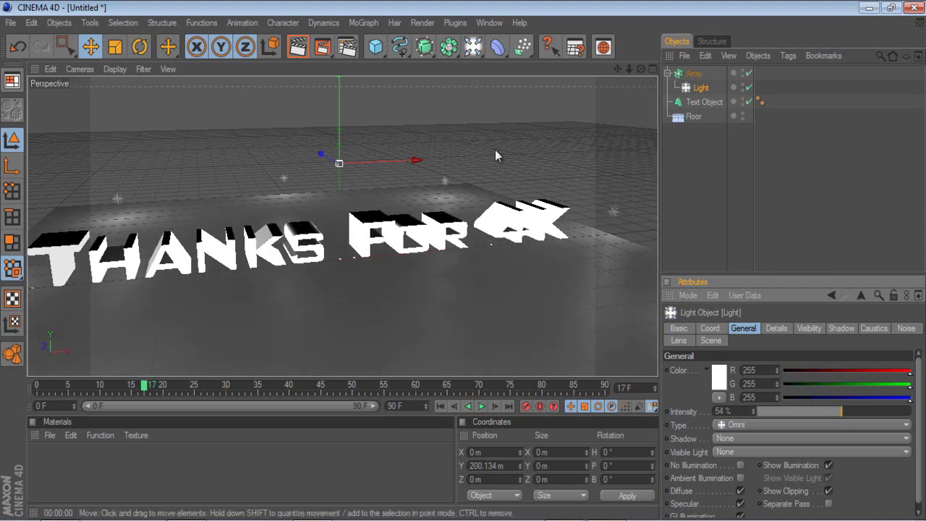
- Widen the Array radius to 1500 m and raise it to about 363 m
left_click(696, 73)
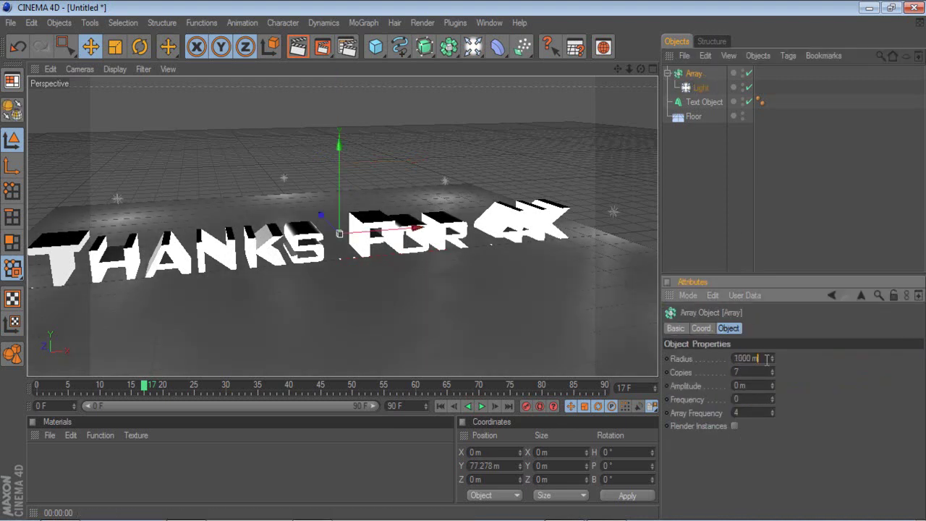
left_click_drag(759, 358, 741, 355)
type("500")
key("Return")
scroll(298, 265, "down", 5)
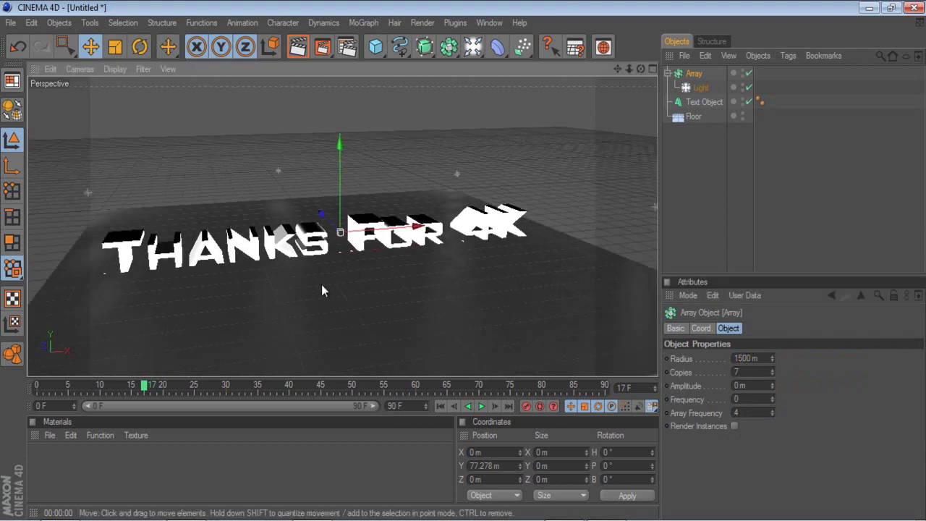
left_click_drag(344, 161, 465, 261)
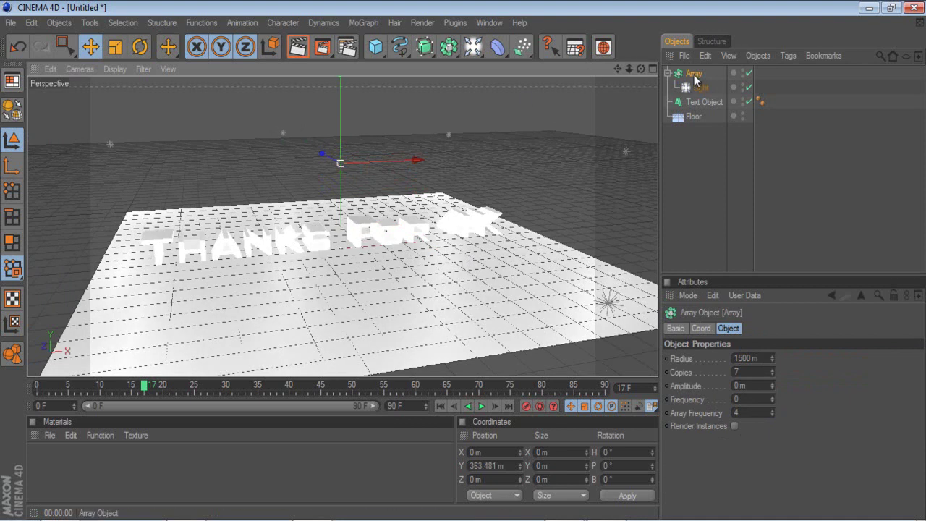
- Duplicate the Array as Array.1 and move the copy lower
left_click(667, 73)
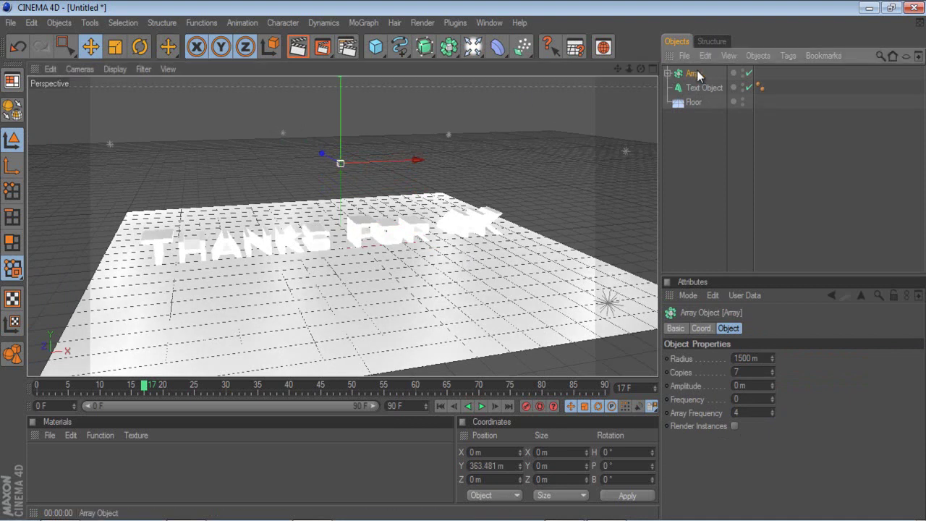
left_click_drag(697, 74, 698, 79)
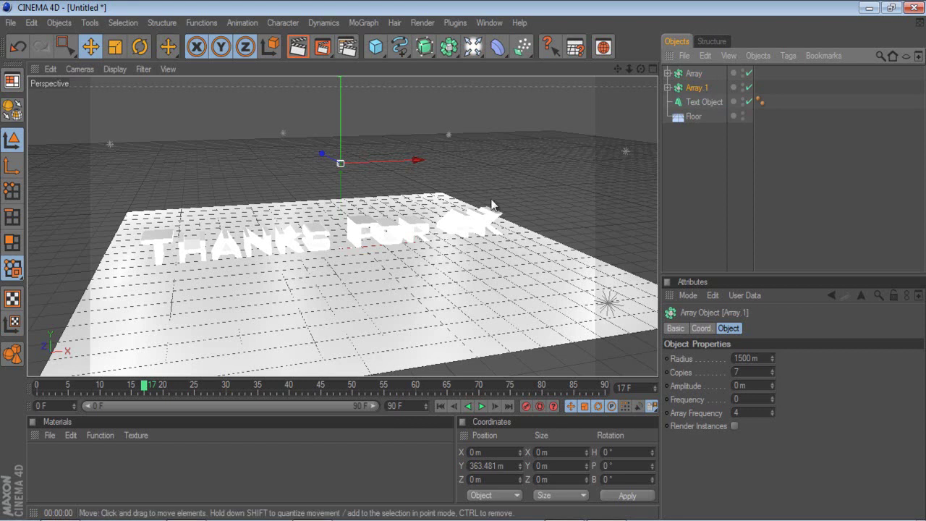
left_click_drag(337, 94, 339, 162)
- Dim the lights in both arrays to 20% intensity and render a preview
left_click(667, 73)
left_click(667, 102)
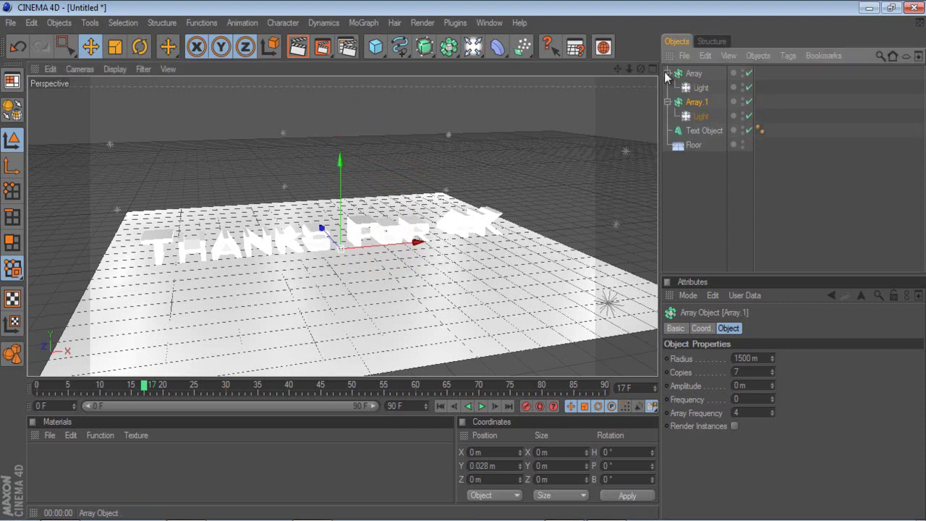
left_click(708, 117, "ctrl")
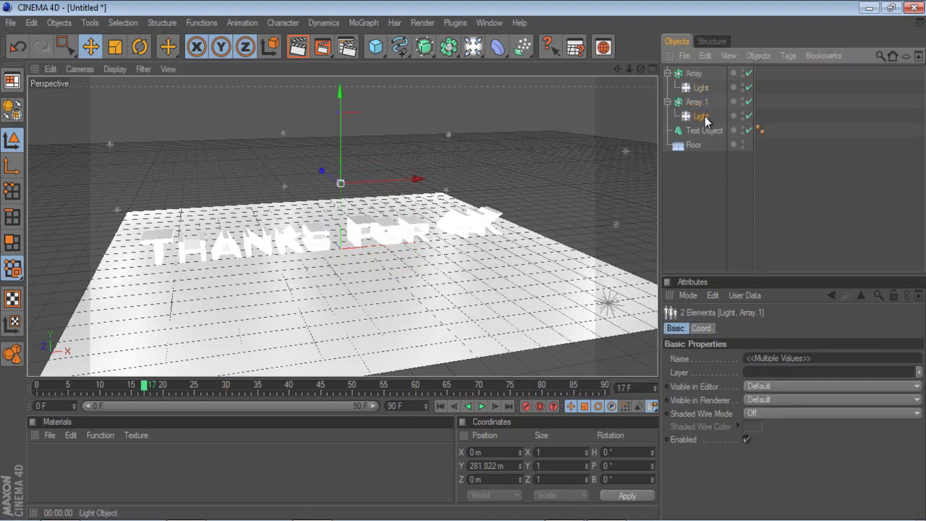
left_click(704, 117)
left_click(705, 87, "ctrl")
left_click_drag(839, 411, 789, 410)
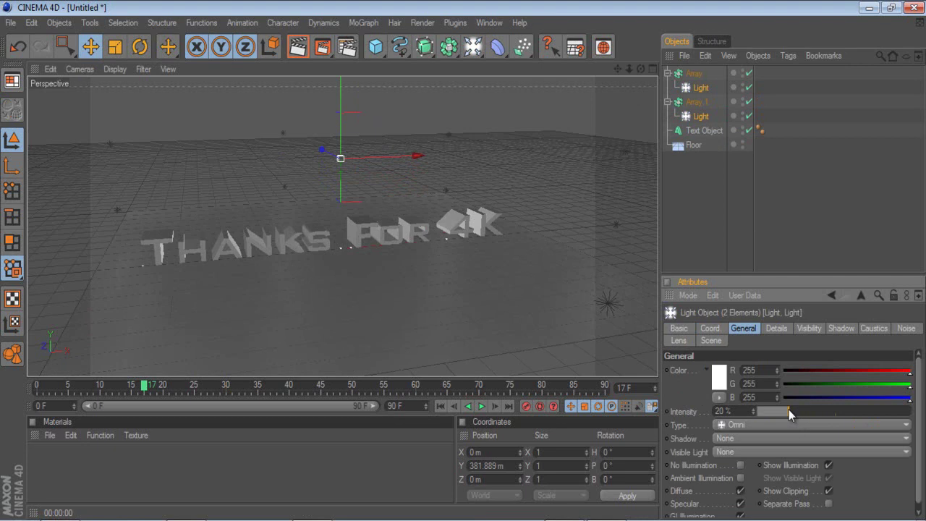
left_click(303, 45)
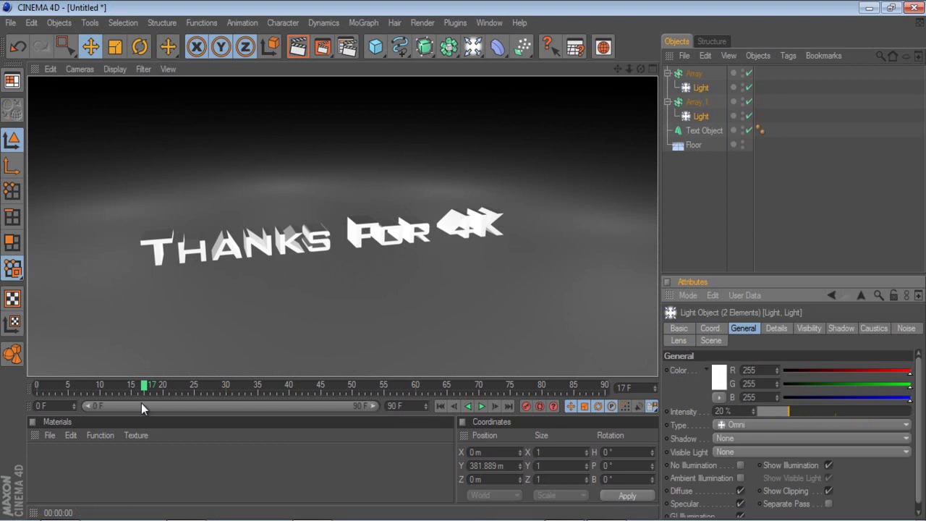
- Create a new material and give it a cyan-blue colour
double_click(115, 470)
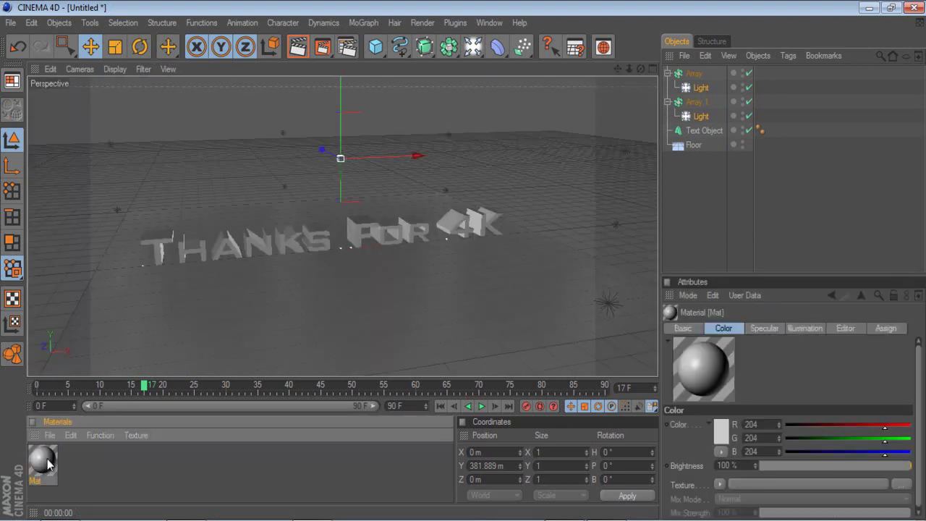
double_click(45, 461)
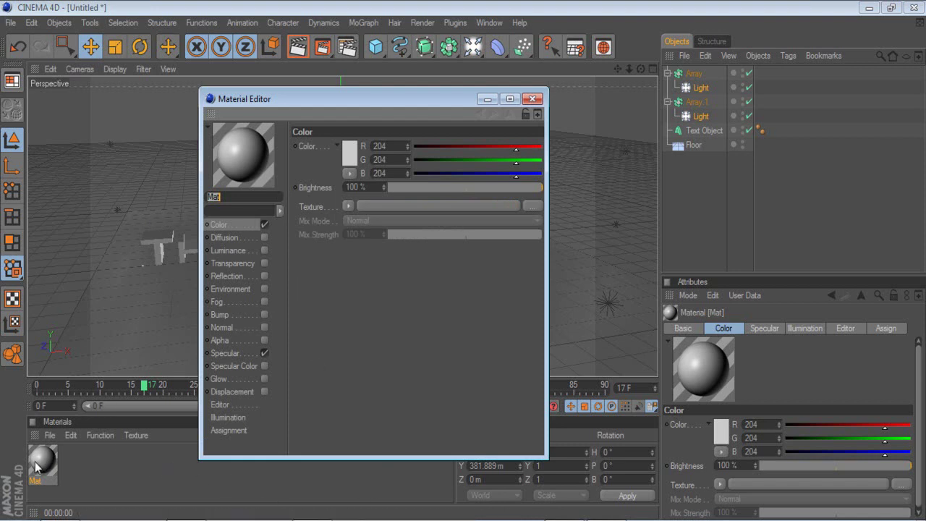
left_click(221, 227)
left_click(353, 158)
left_click(360, 136)
left_click_drag(416, 106, 389, 105)
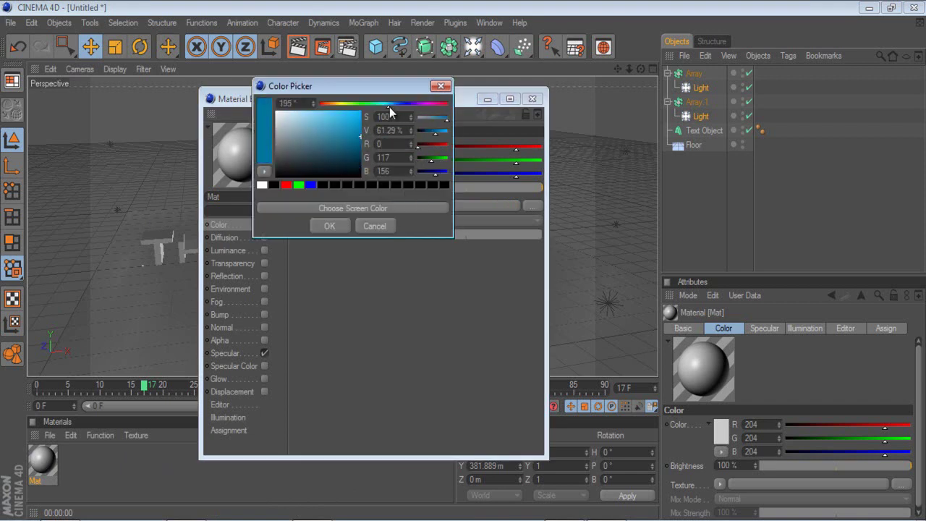
left_click(353, 136)
left_click(329, 226)
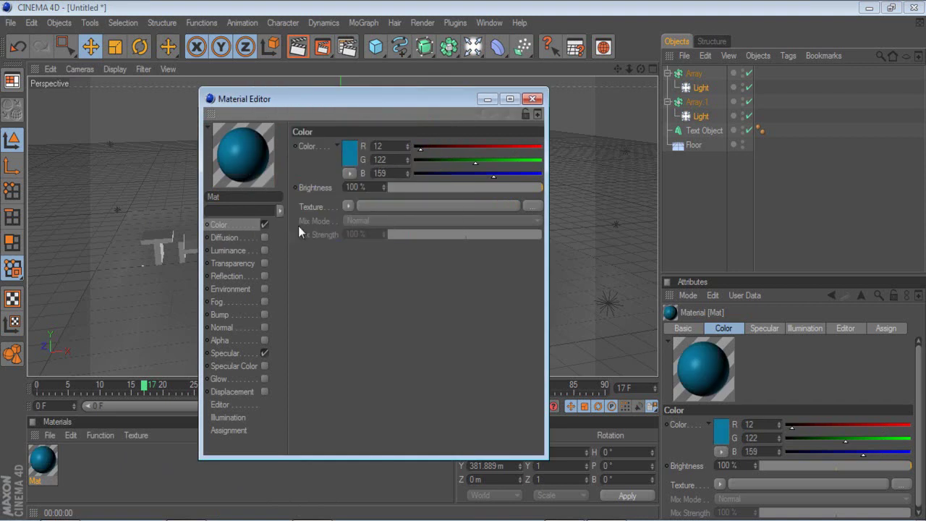
- Enable reflection at 0% brightness with a Fresnel texture, lower mix strength and slight blur
left_click(242, 276)
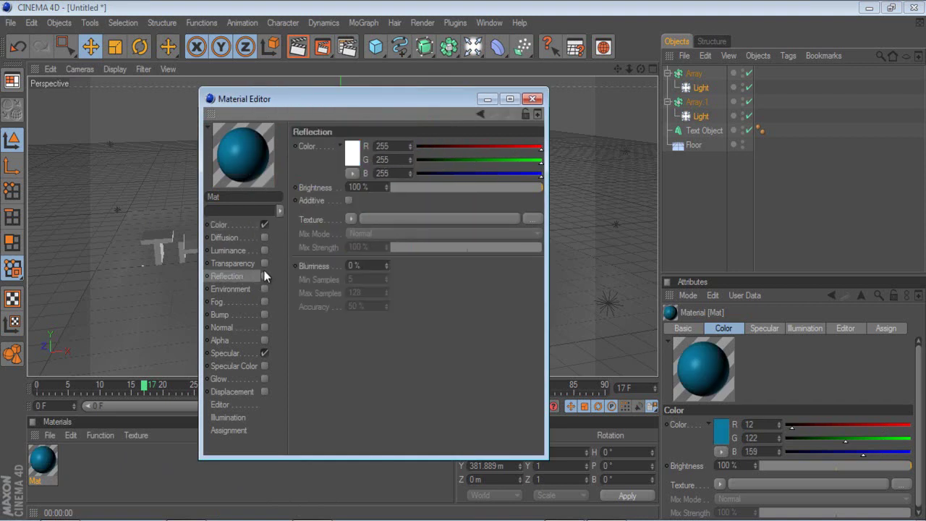
left_click(264, 276)
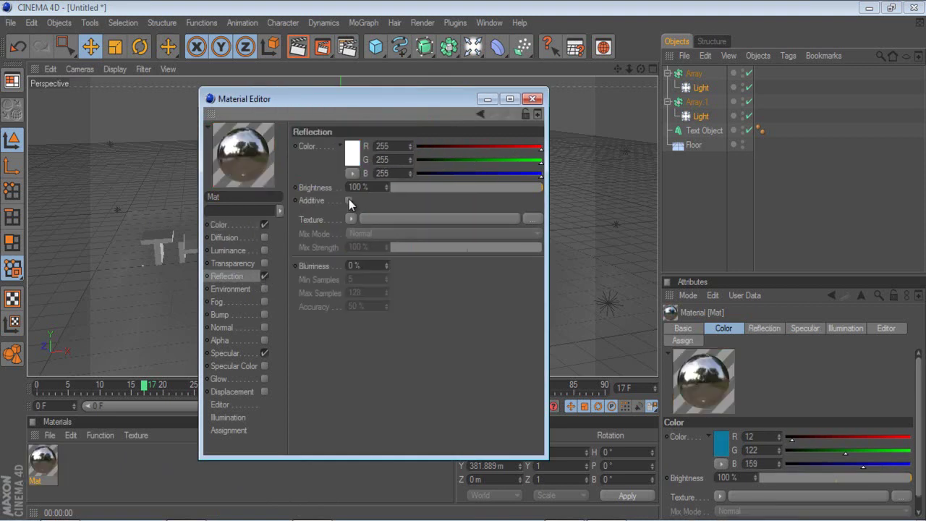
left_click_drag(423, 186, 310, 189)
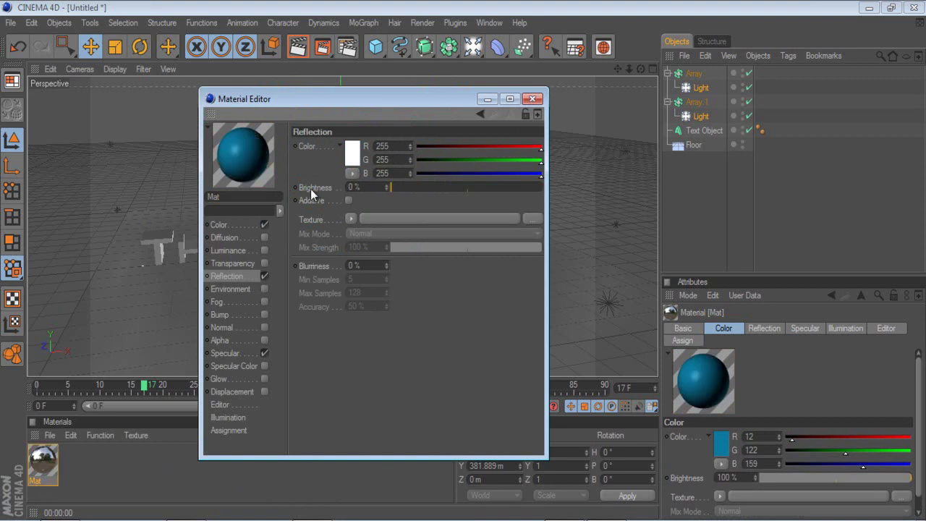
left_click(348, 219)
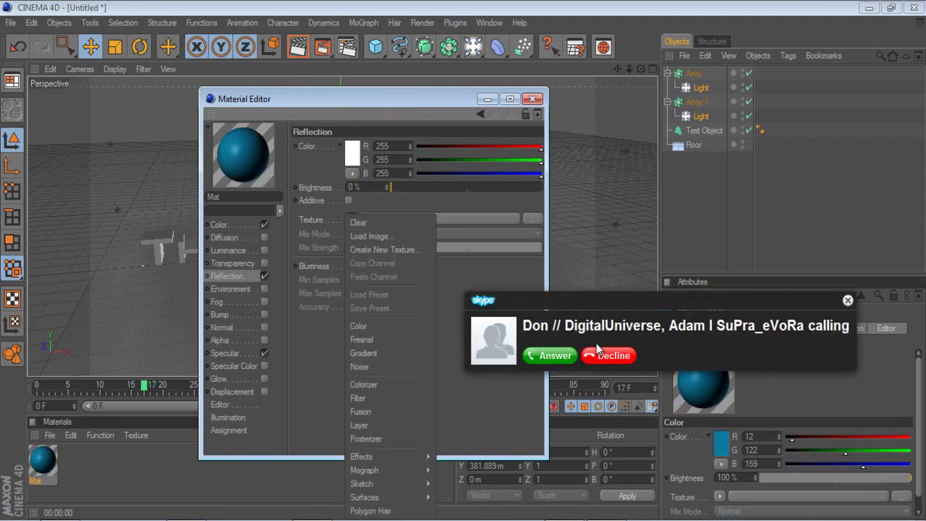
left_click(597, 355)
left_click(597, 355)
left_click(354, 218)
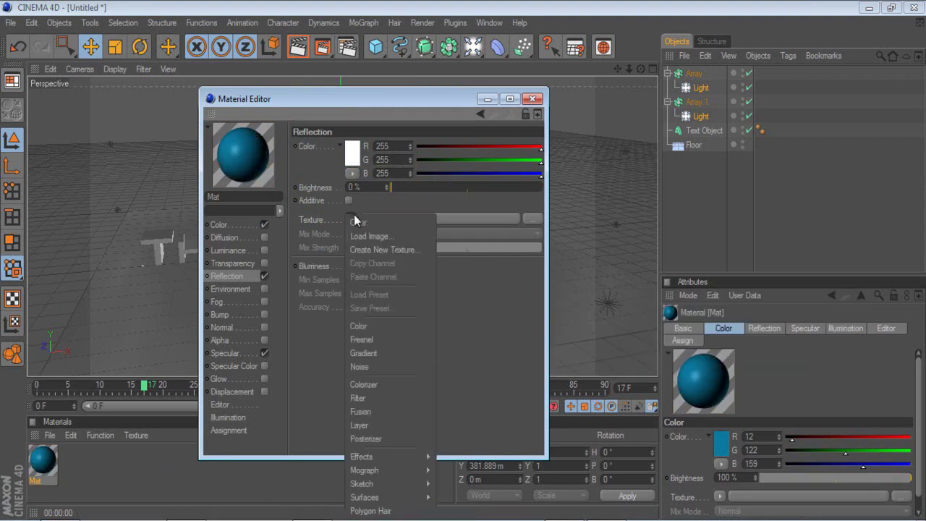
left_click(358, 340)
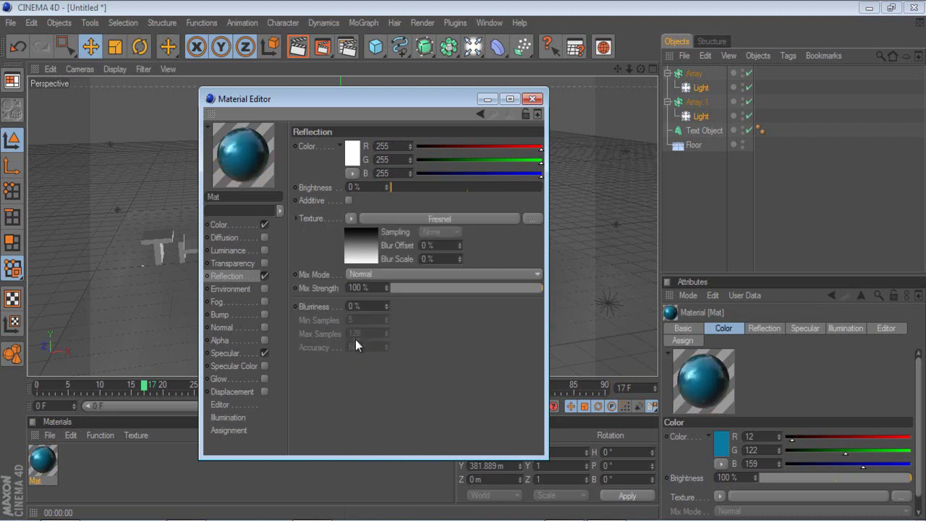
left_click_drag(449, 287, 410, 299)
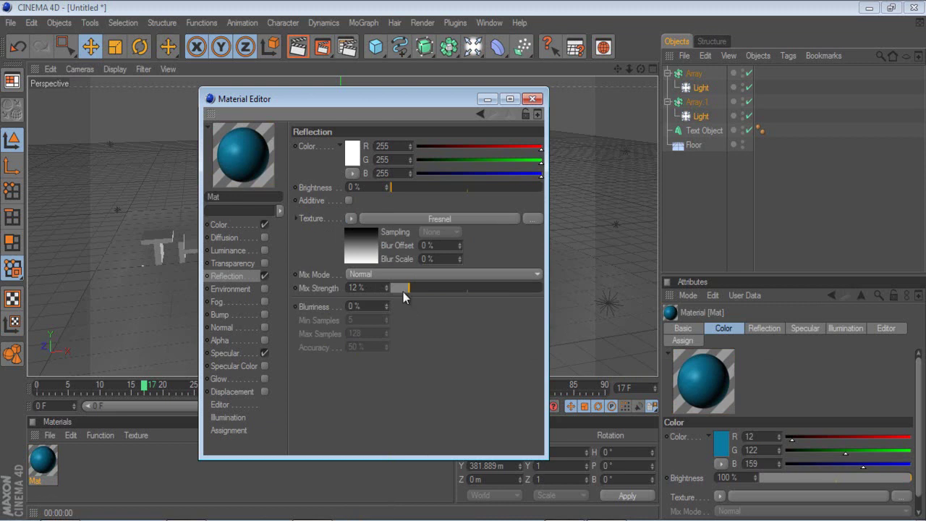
left_click(386, 303)
left_click(385, 304)
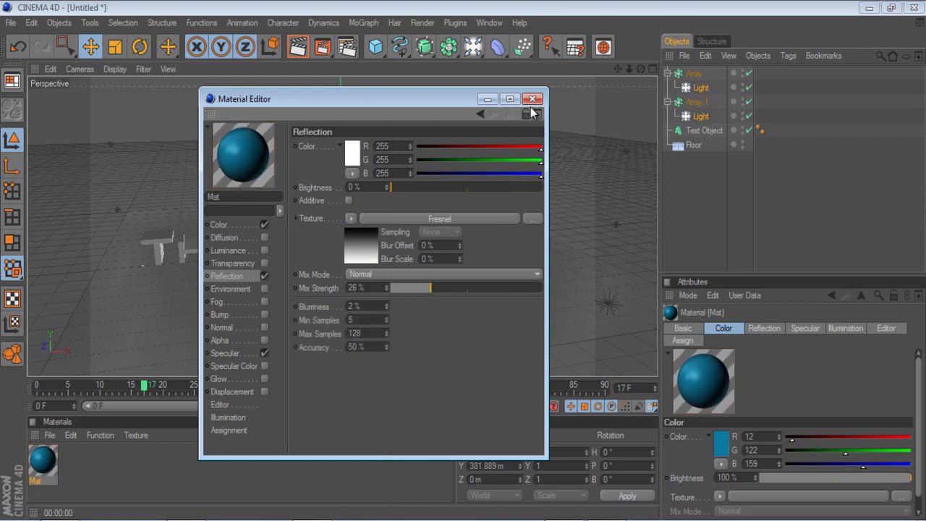
left_click(386, 304)
left_click(386, 304)
- Apply the blue material to the Thanks For 4K text and render a preview
left_click(534, 99)
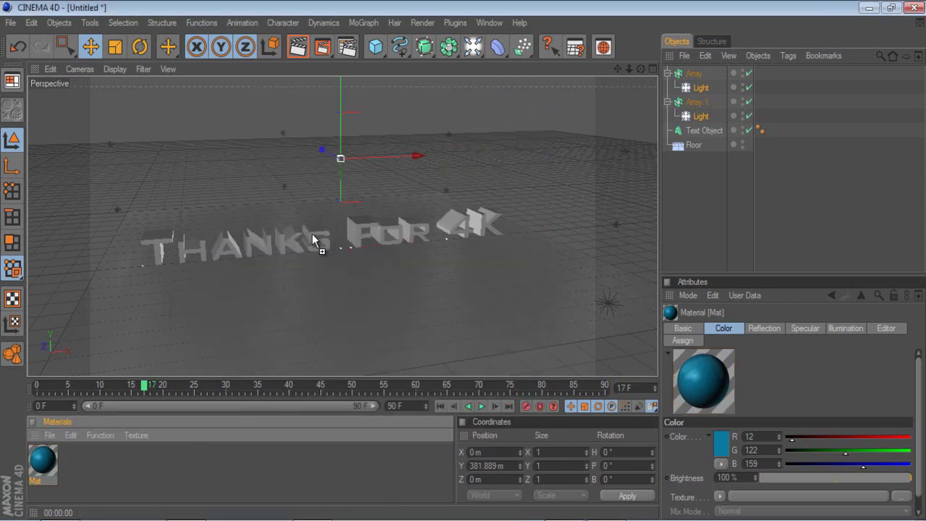
left_click_drag(312, 232, 312, 233)
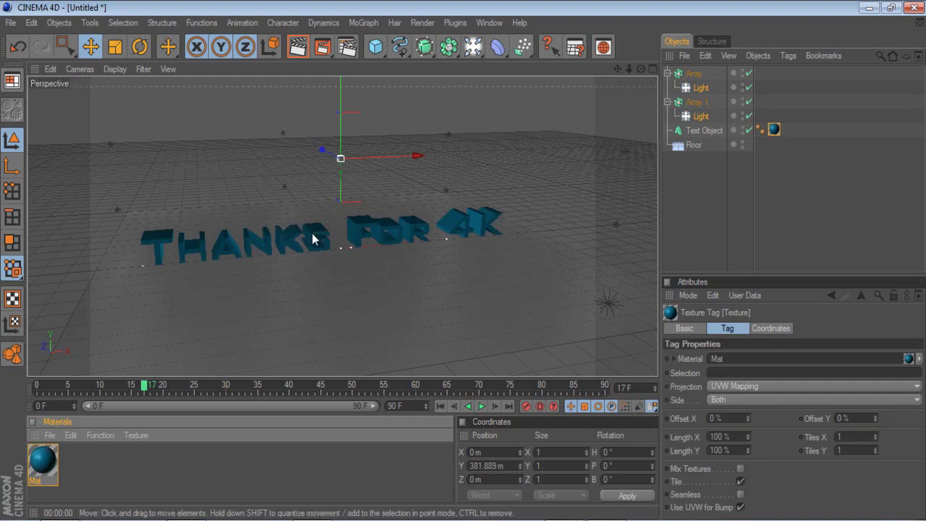
left_click(300, 51)
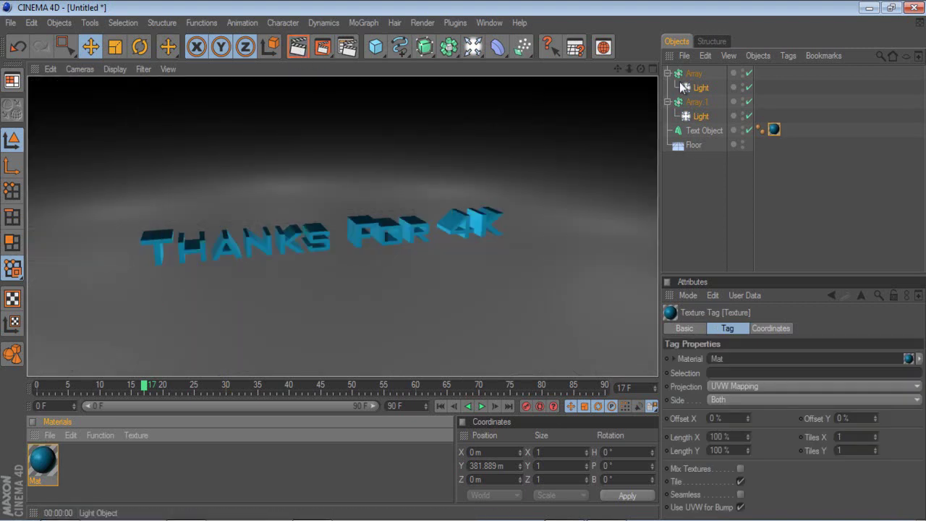
left_click(700, 130)
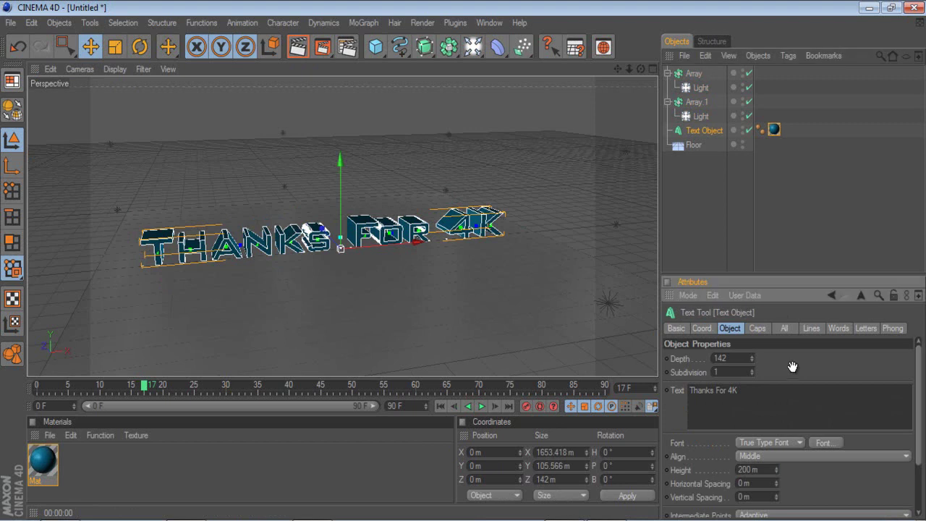
- Replace the text object's wording 'Thanks For 4K' with 'viDubBzx'
left_click(804, 402)
key("ctrl+a")
type("v")
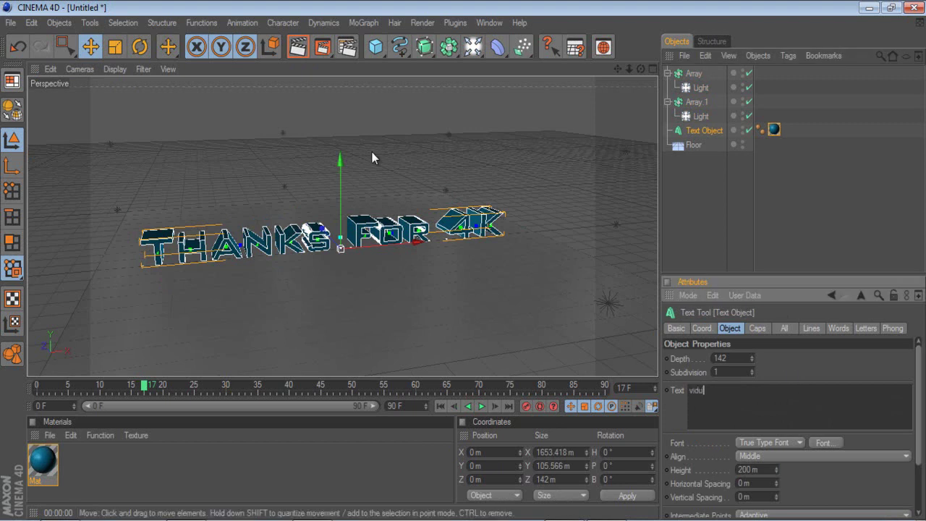
type("idubzx")
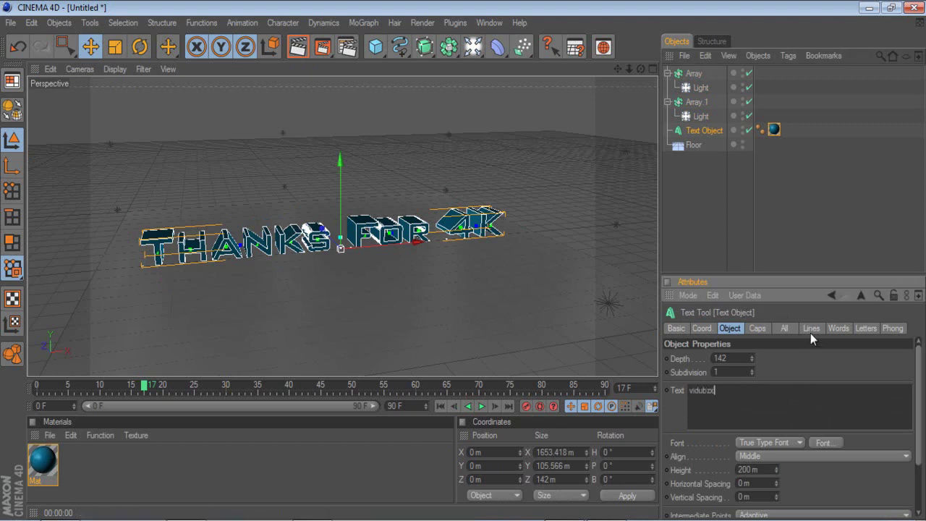
left_click(814, 355)
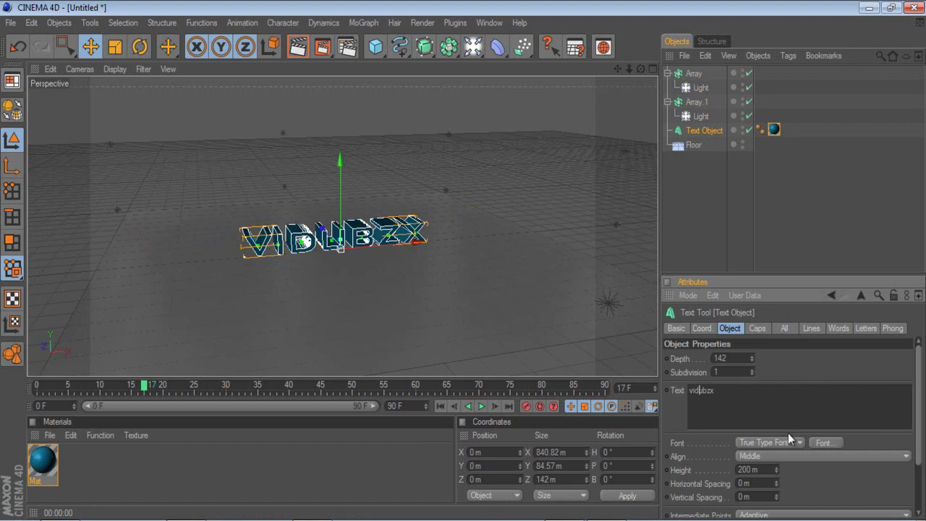
key("BackSpace")
type("D0")
key("BackSpace")
key("Right")
key("Right")
type("Bz")
left_click(805, 349)
scroll(202, 195, "up", 1)
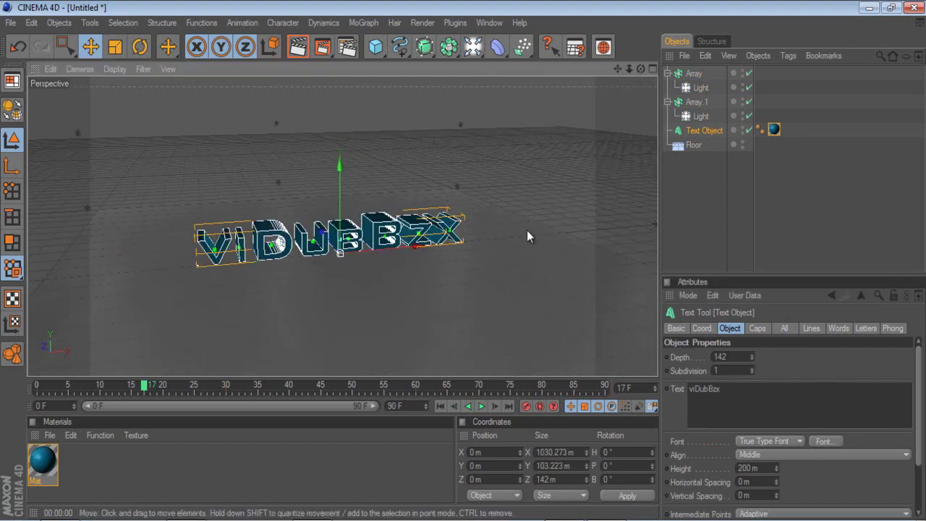
- Add a Camera and shift it sideways to frame the text
left_click_drag(472, 46, 710, 88)
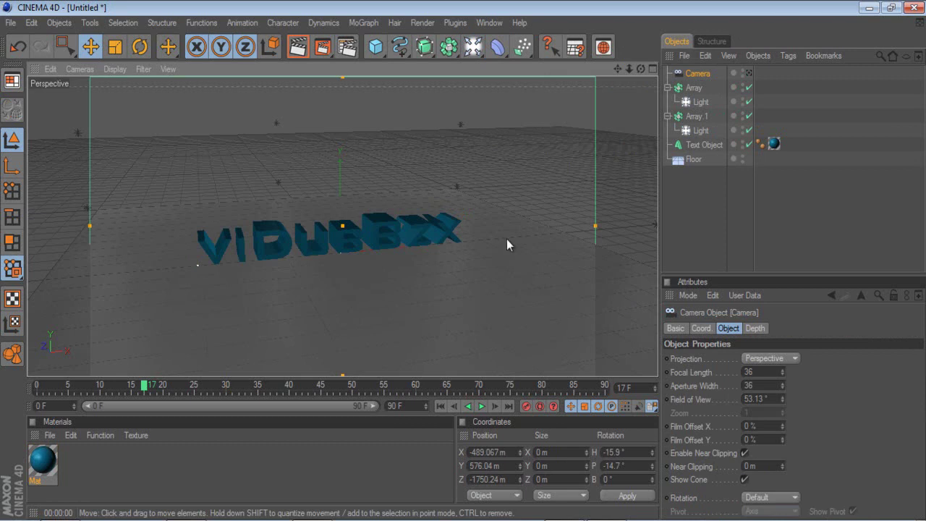
scroll(504, 245, "down", 2)
left_click_drag(640, 68, 271, 215)
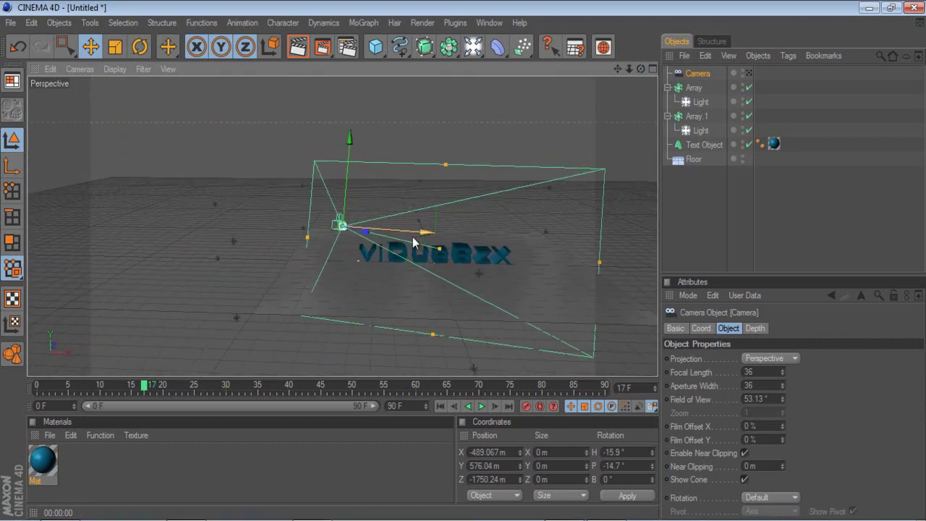
mouse_move(408, 235)
left_mouse_down()
mouse_move(430, 256)
mouse_move(462, 260)
mouse_move(414, 238)
left_mouse_up()
- Set the viewport to look through the scene Camera via Cameras > Scene Cameras
left_click(748, 73)
scroll(396, 253, "down", 5)
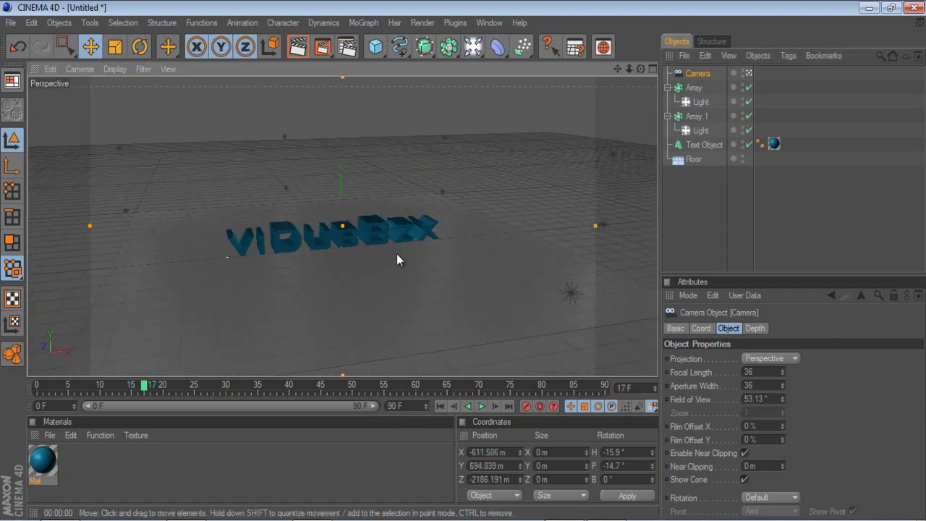
scroll(386, 233, "up", 4)
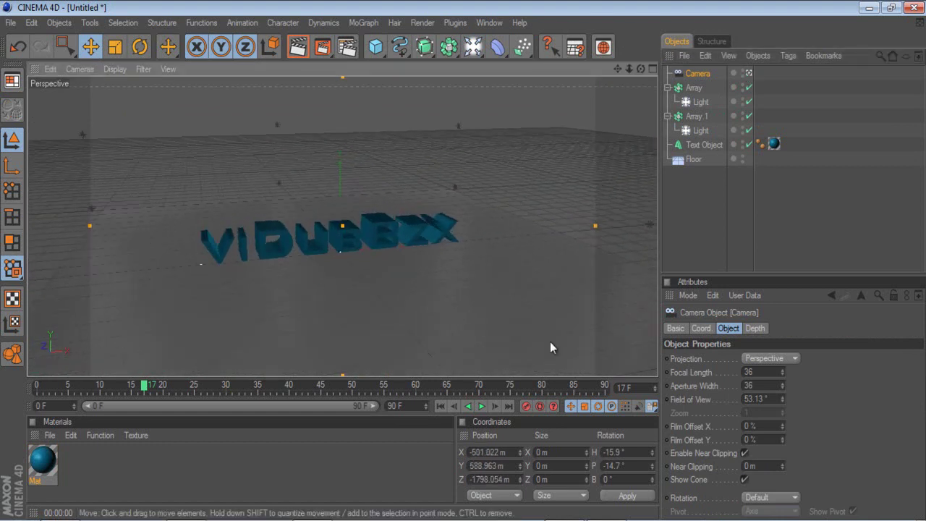
left_click(749, 71)
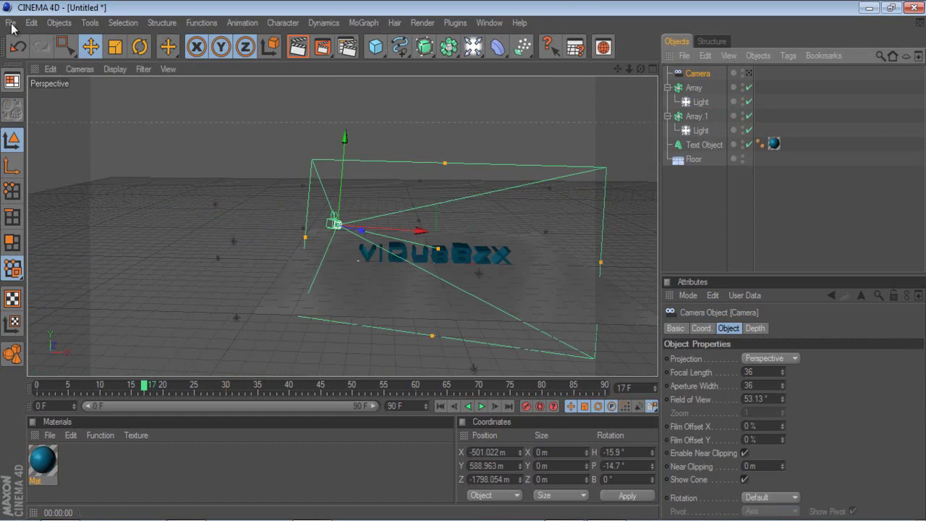
left_click(79, 68)
mouse_move(81, 90)
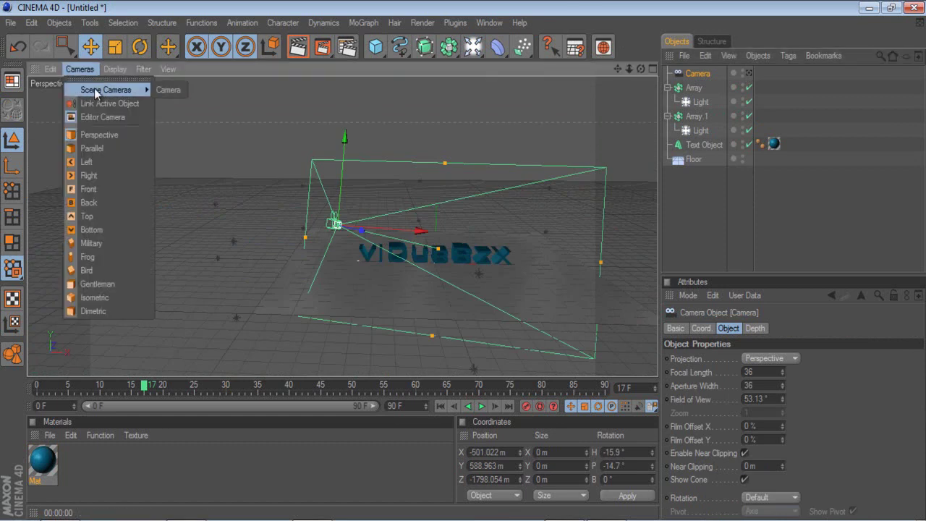
left_click(168, 93)
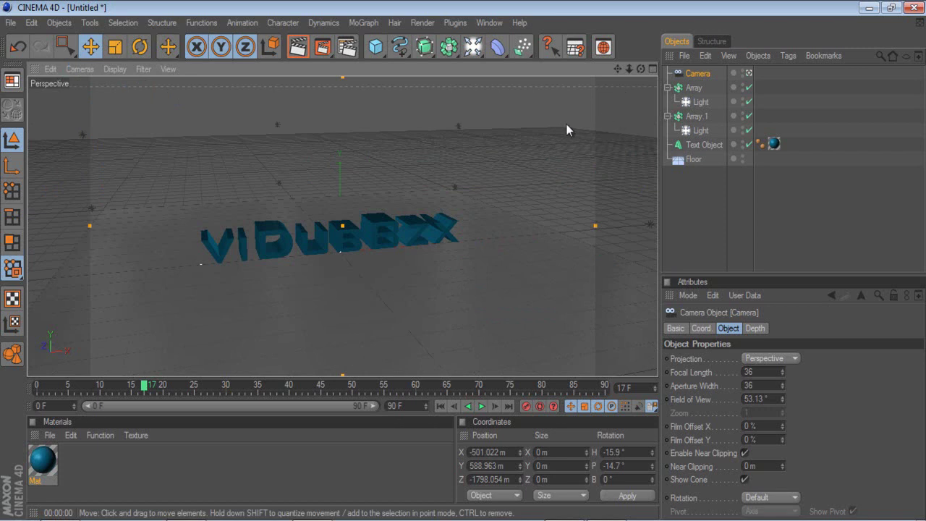
- Change the Text Object's text to viDuBzx, removing the extra b, and orbit to check it
left_click(698, 146)
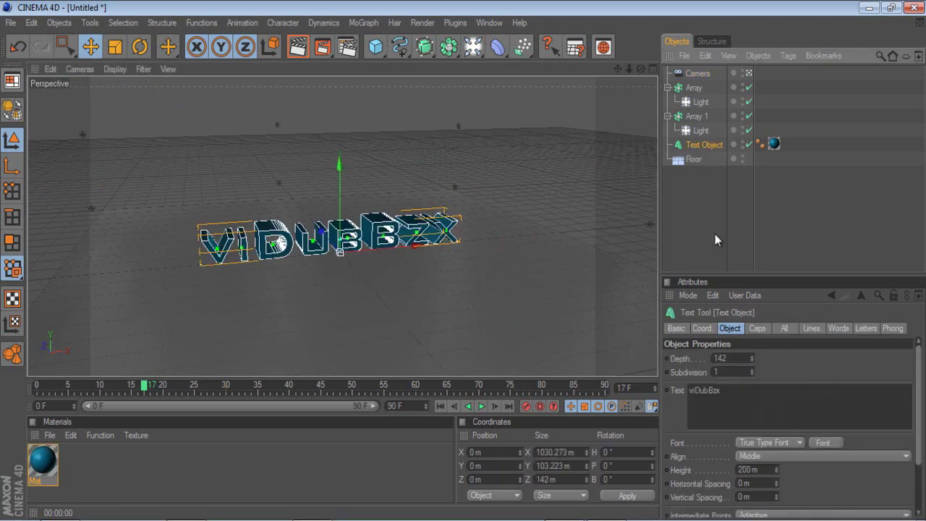
left_click(709, 394)
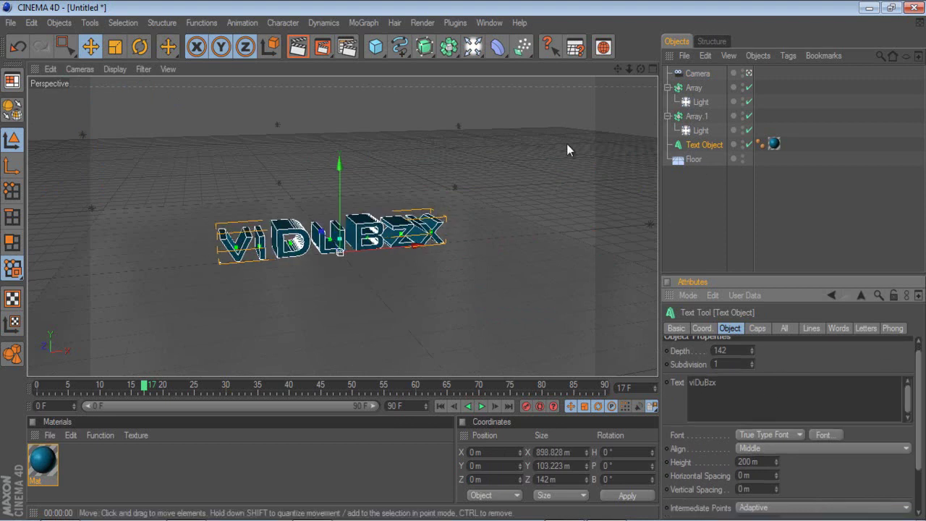
left_click_drag(640, 69, 521, 202)
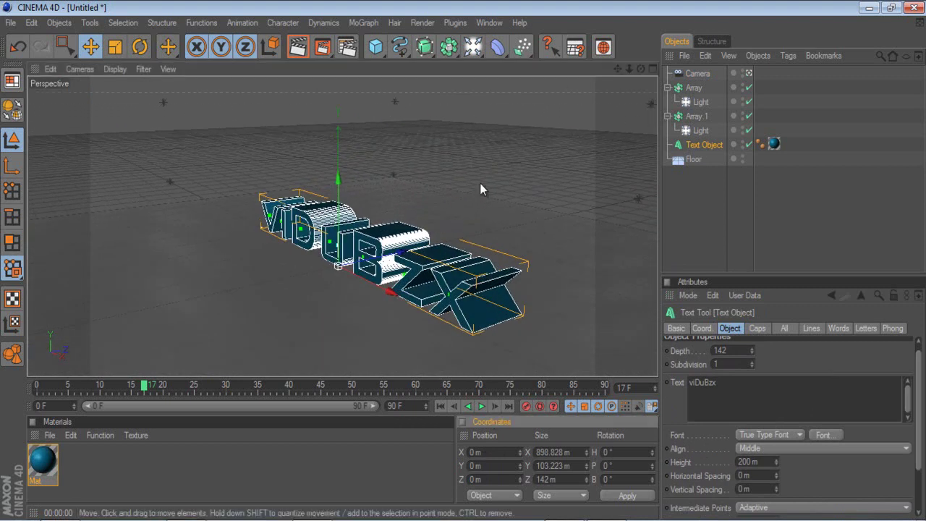
mouse_move(641, 69)
left_mouse_down()
mouse_move(599, 73)
mouse_move(460, 266)
mouse_move(640, 70)
left_mouse_up()
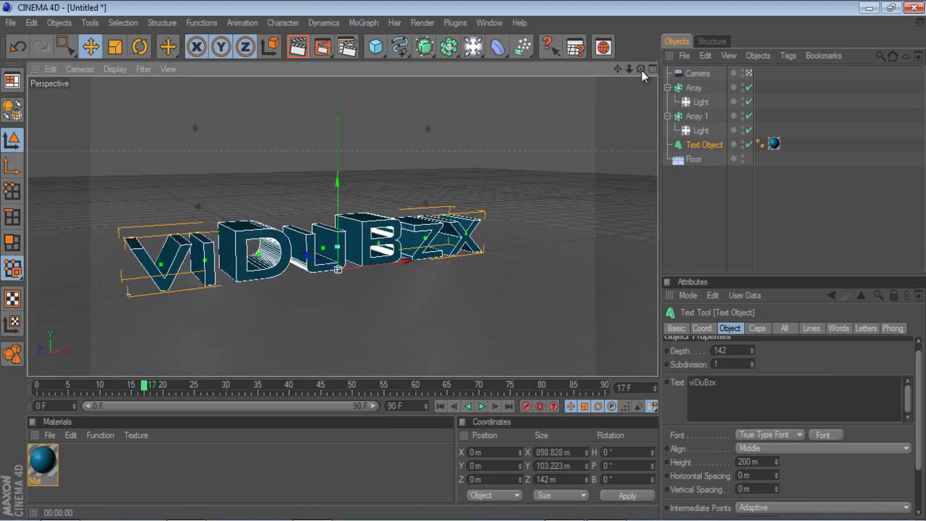
- Review the output size and frame range settings in Render Settings
left_click(347, 47)
left_click_drag(467, 13, 483, 89)
left_click(146, 131)
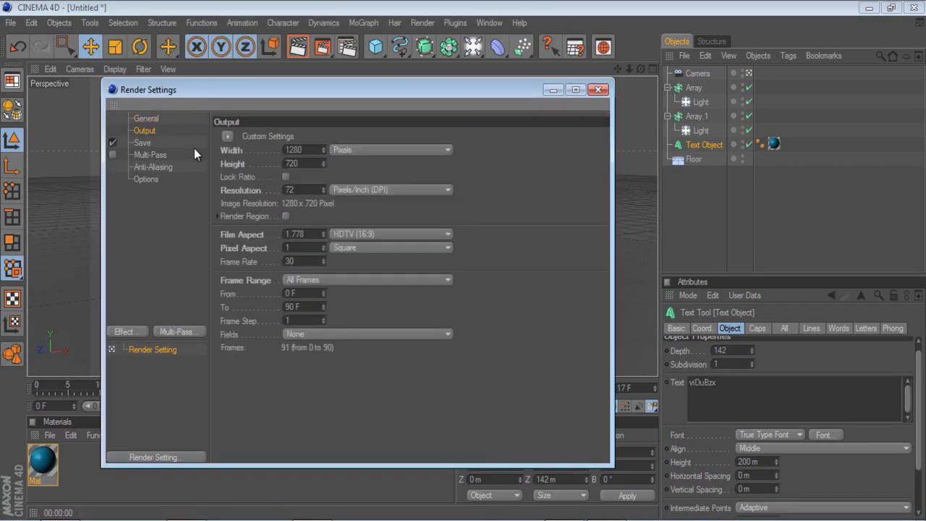
left_click(598, 89)
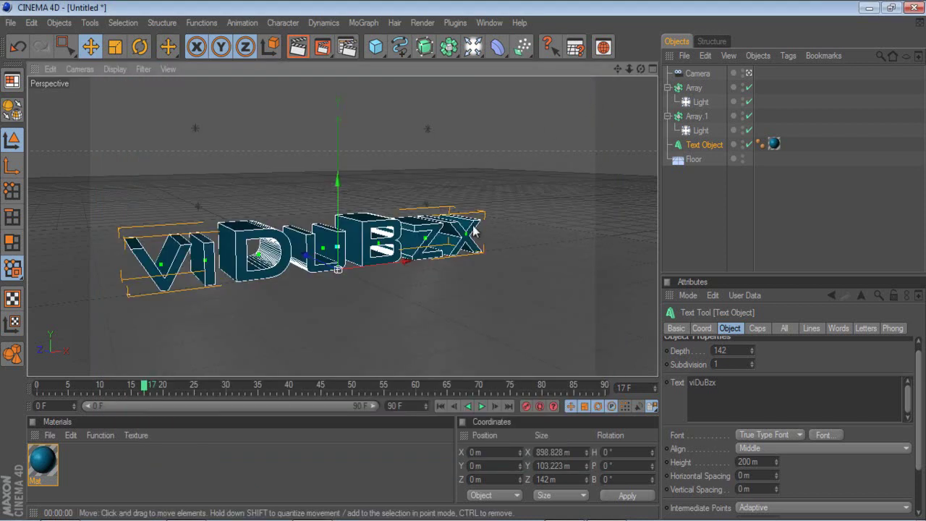
- Select the Camera and orbit and pan the view around the text
left_click(699, 73)
left_click_drag(643, 69, 459, 259)
left_click_drag(617, 69, 456, 274)
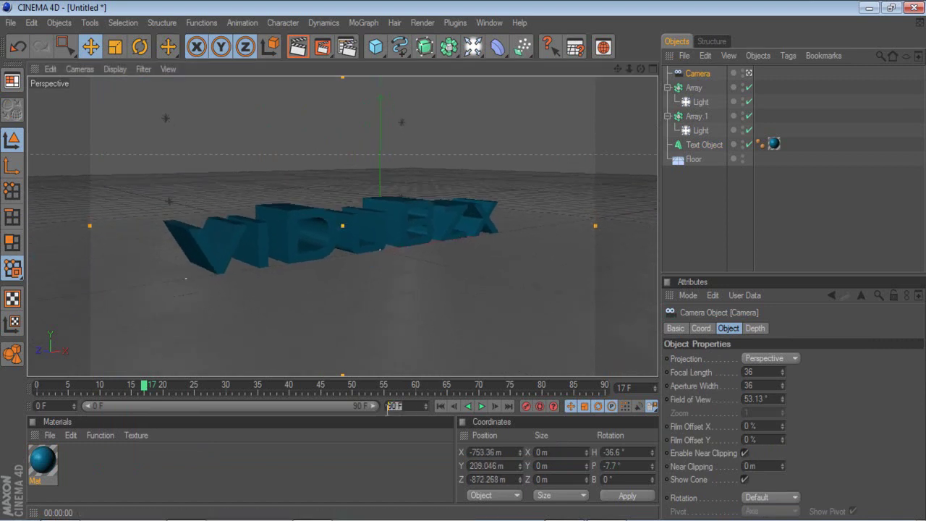
- Set the animation end frame to 120, replacing an earlier 90
type("90")
key("Return")
left_click(405, 408)
key("BackSpace")
key("BackSpace")
key("BackSpace")
key("BackSpace")
type("1")
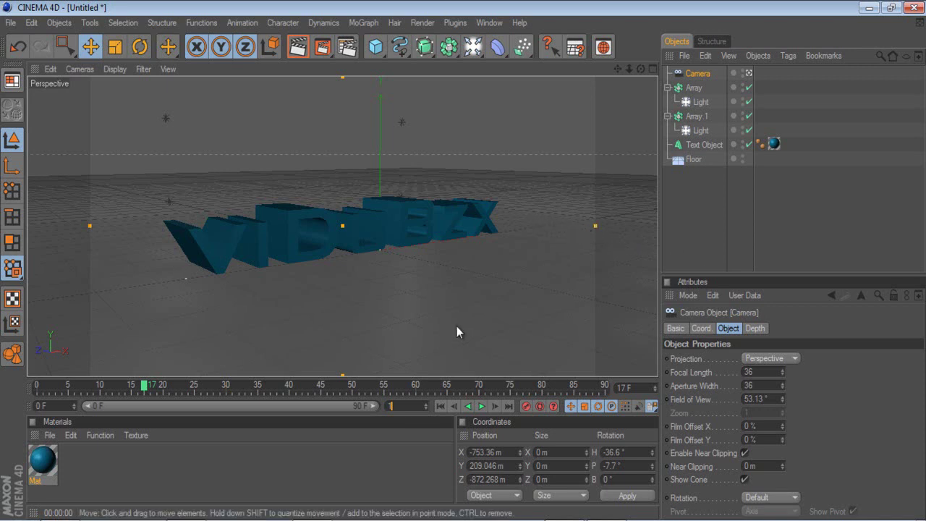
type("20")
key("Return")
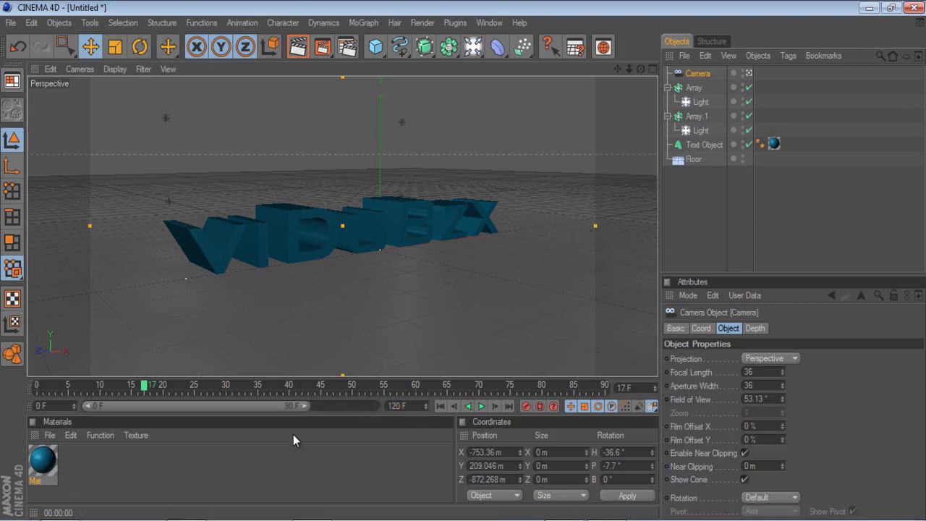
- Return to frame 0 and frame a distant starting camera view of the text
left_click(438, 406)
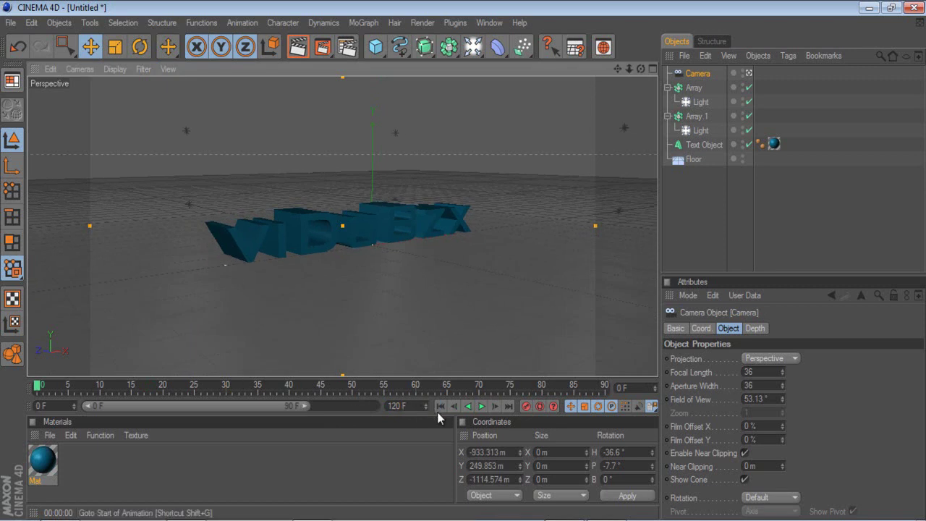
left_click_drag(641, 73, 463, 260)
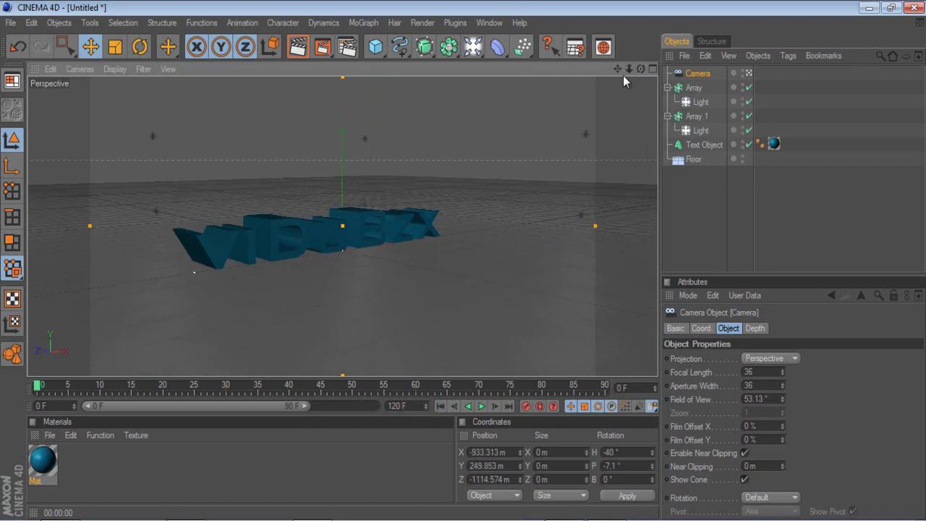
left_click_drag(619, 70, 466, 264)
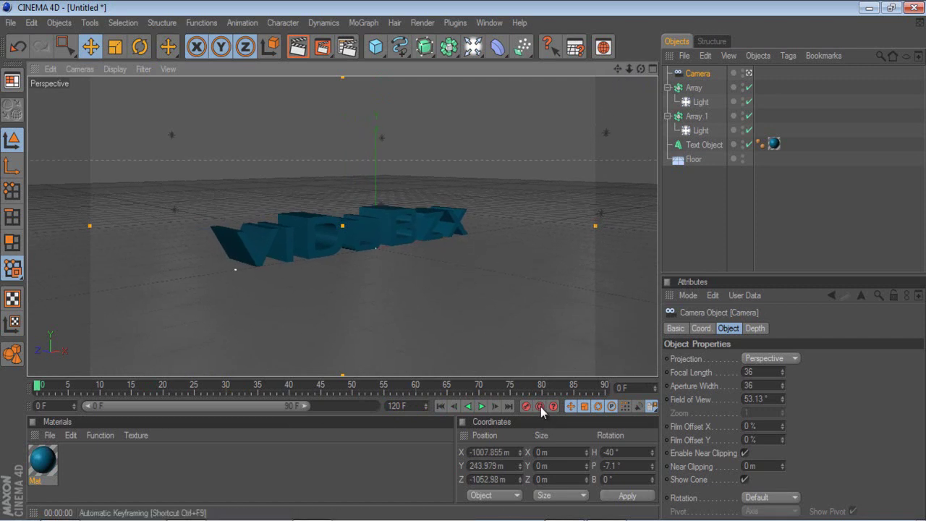
- Enable Auto Keyframing, select the Camera and record its keyframe at frame 0
left_click(539, 405)
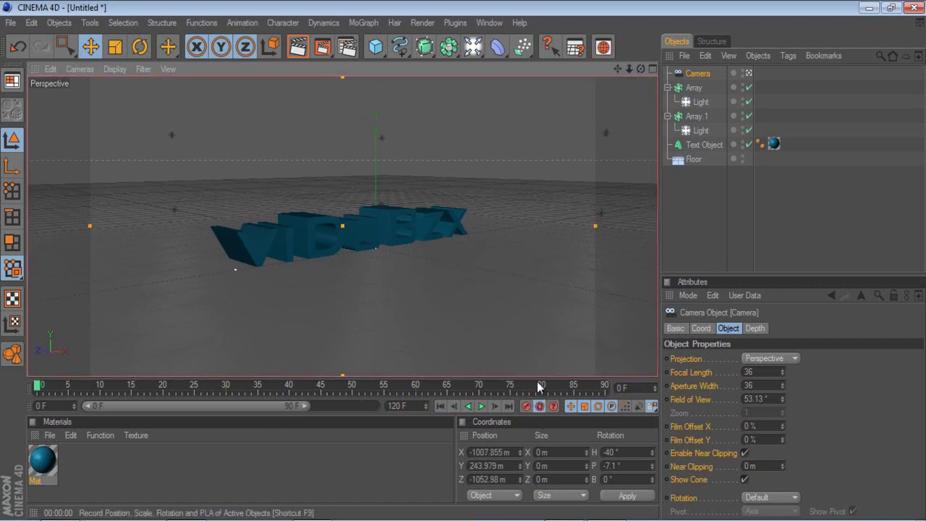
left_click(697, 74)
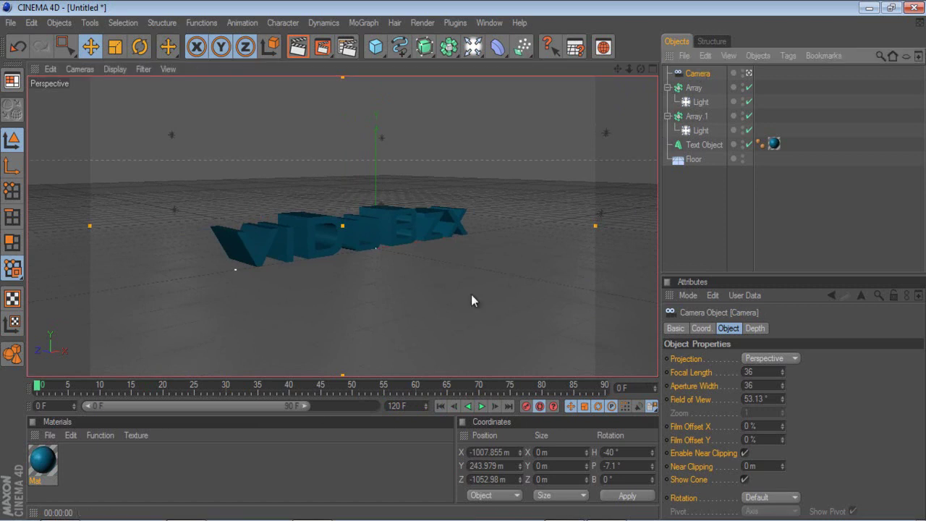
left_click(525, 406)
- At frame 75, move the camera to a close, angled view of the text
left_click_drag(440, 384, 510, 391)
left_click_drag(615, 128, 444, 269, "alt")
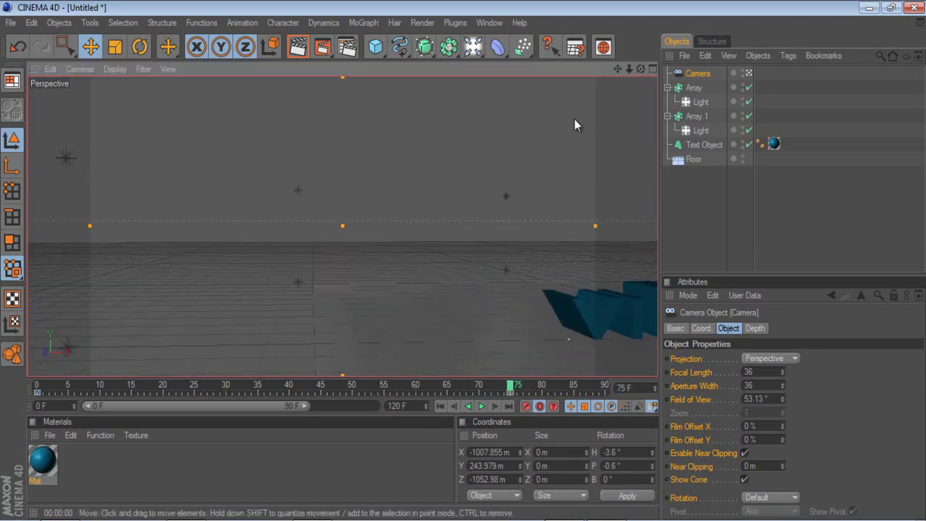
left_click_drag(617, 69, 499, 254)
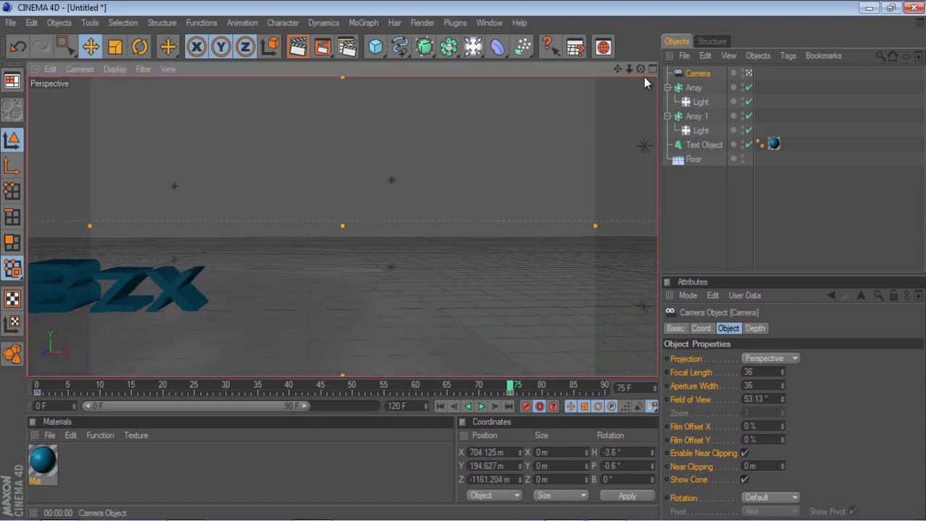
left_click_drag(640, 70, 463, 260)
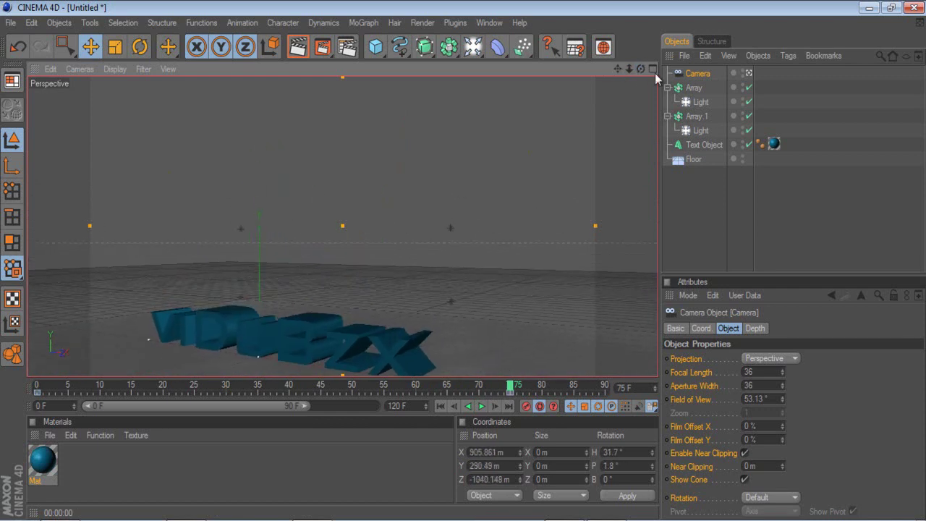
left_click_drag(621, 68, 462, 260)
left_click_drag(640, 68, 471, 258)
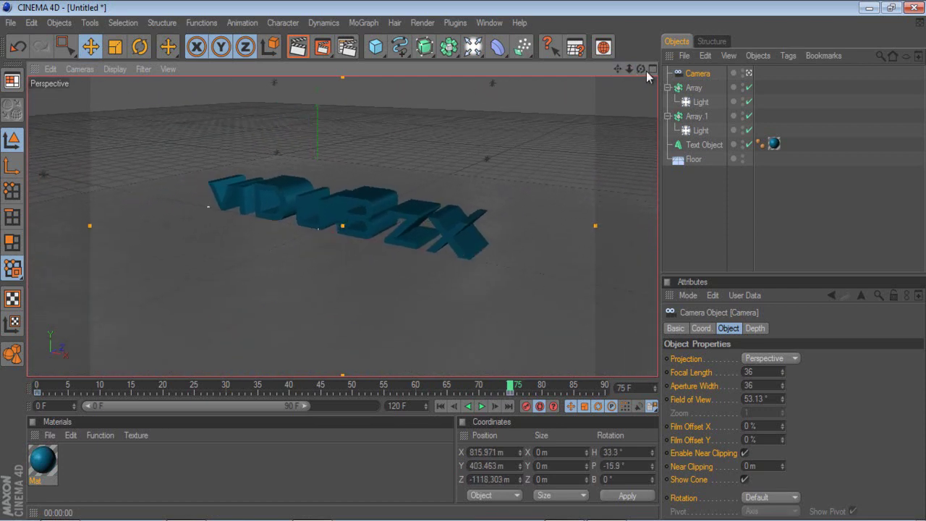
left_click_drag(641, 70, 463, 261)
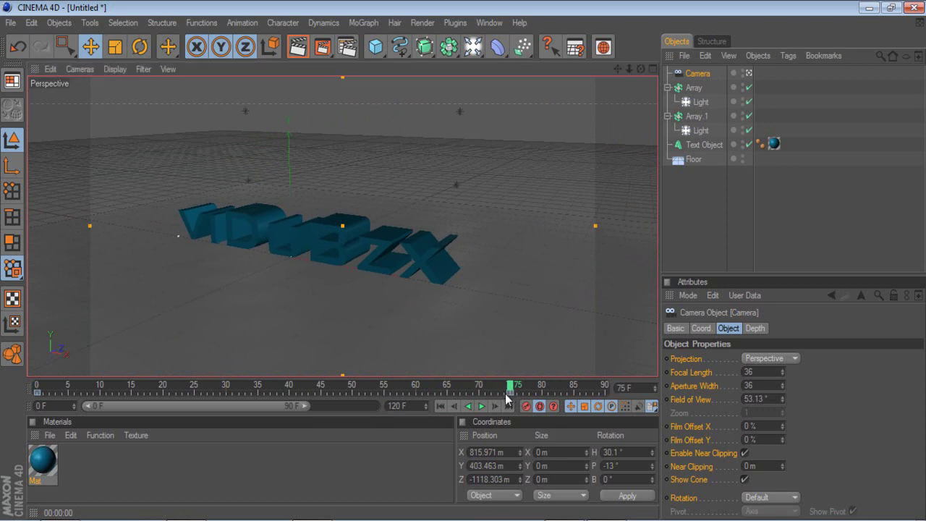
- Scrub the timeline from frame 0 to 90 to preview the camera move
left_click(34, 388)
left_click_drag(37, 388, 403, 394)
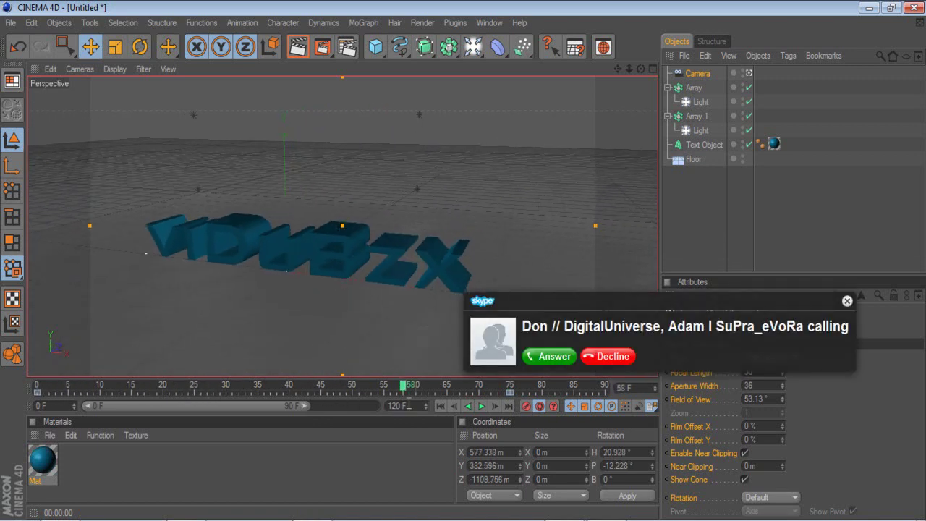
left_click(609, 358)
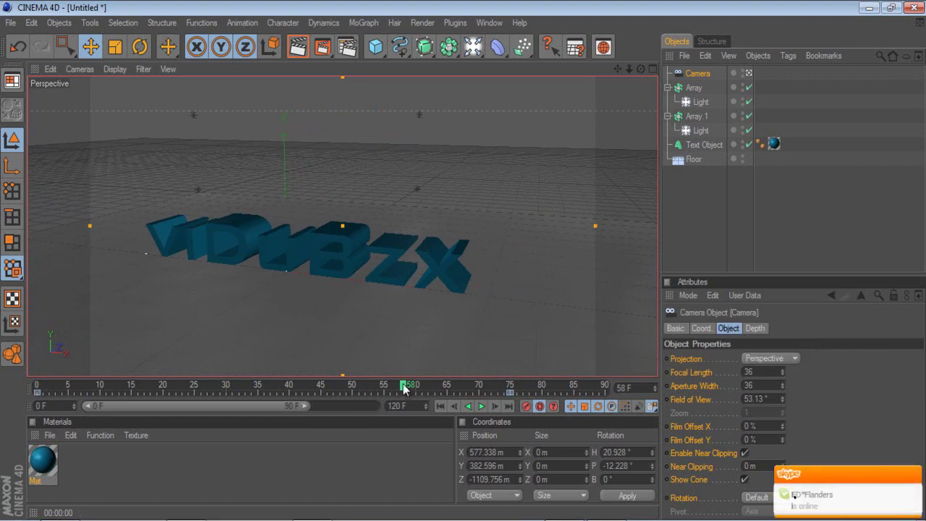
left_click_drag(404, 389, 510, 393)
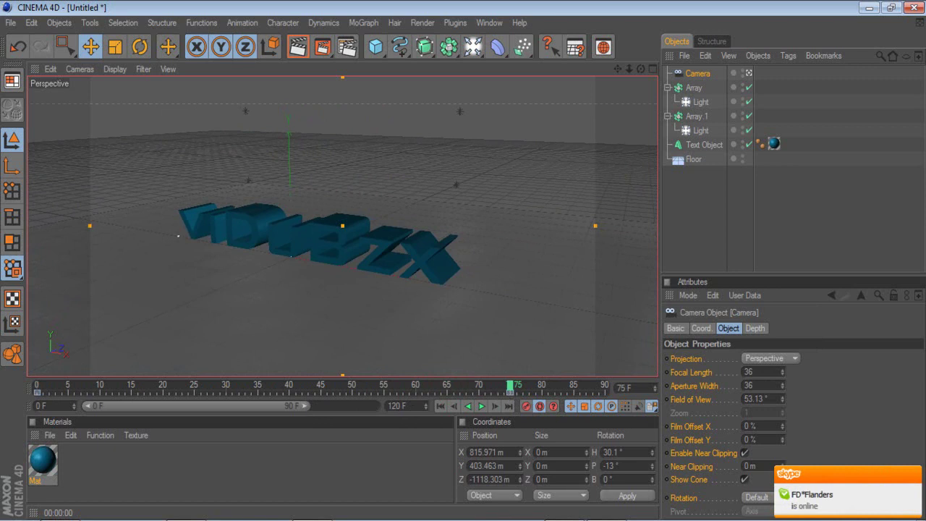
left_click_drag(511, 385, 616, 383)
scroll(512, 286, "up", 10)
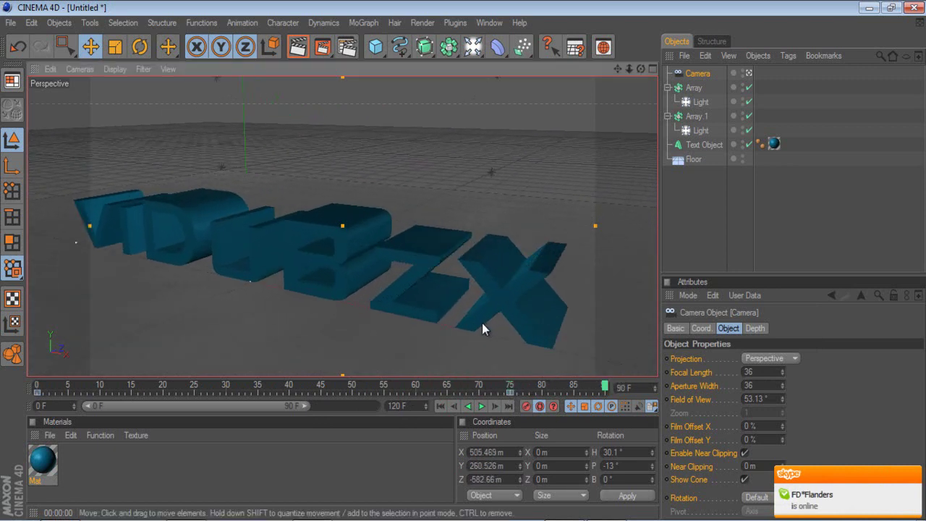
scroll(504, 224, "down", 5)
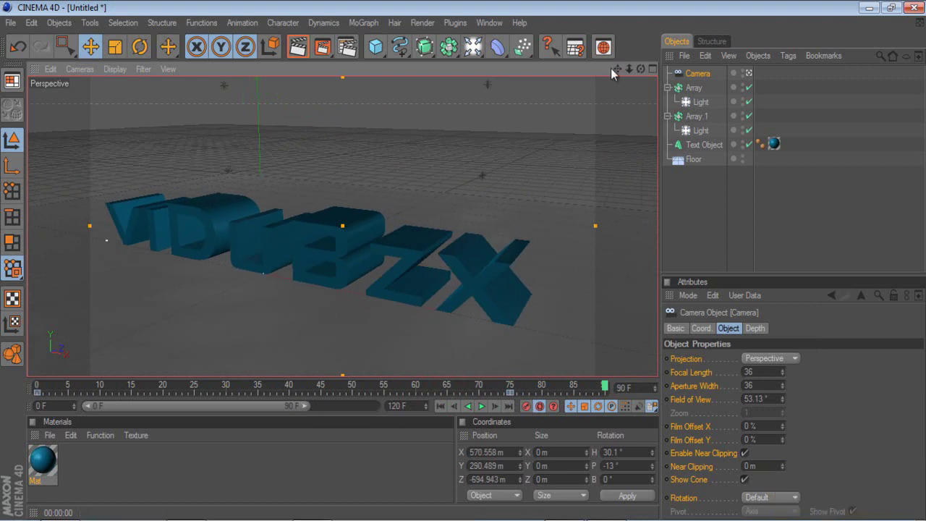
scroll(464, 259, "up", 5)
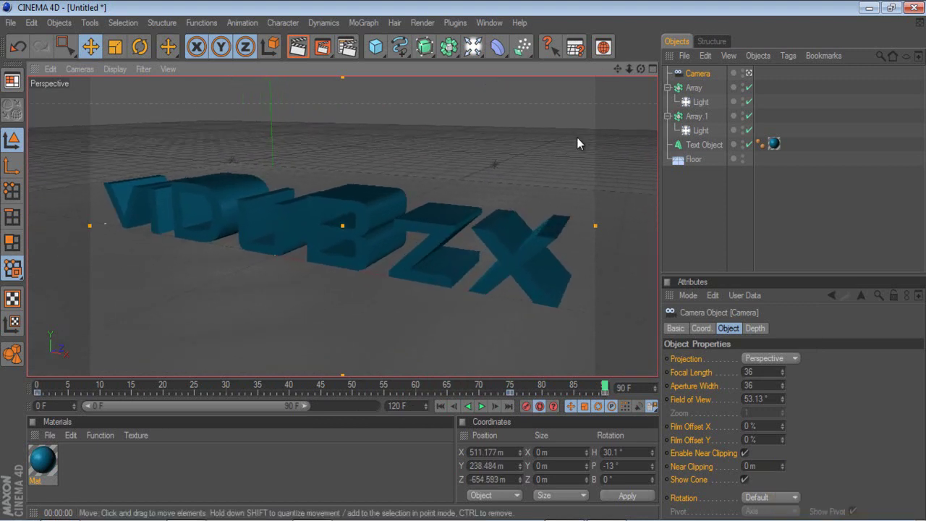
scroll(505, 183, "up", 2)
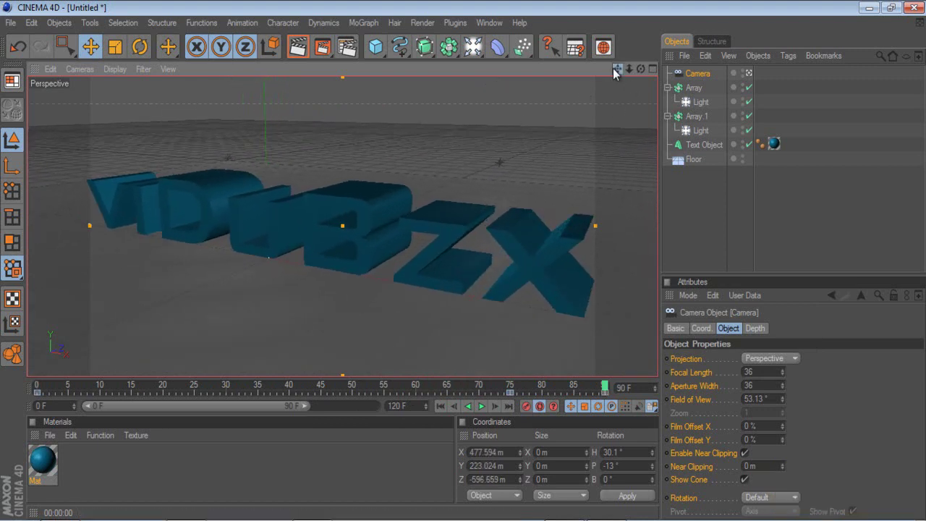
scroll(462, 260, "down", 3)
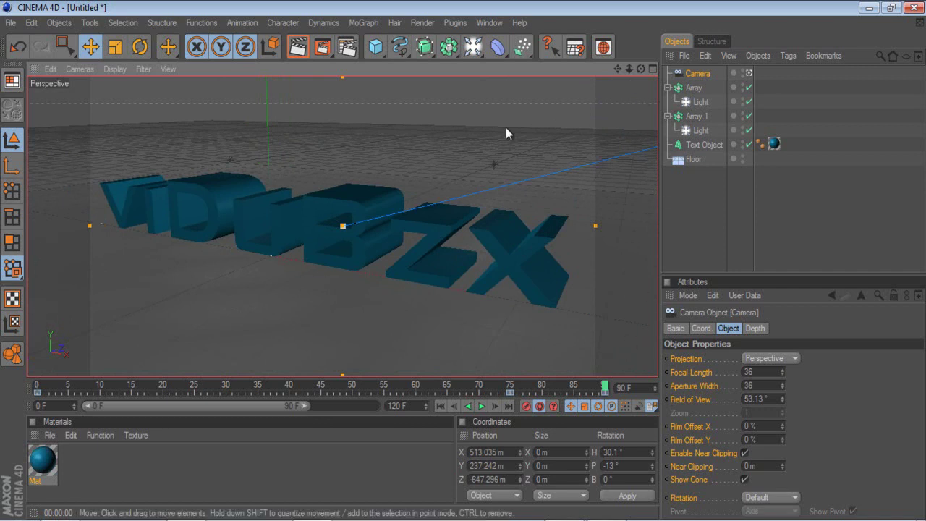
- Play back the keyed camera move, then stop it
left_click(440, 406)
left_click(481, 406)
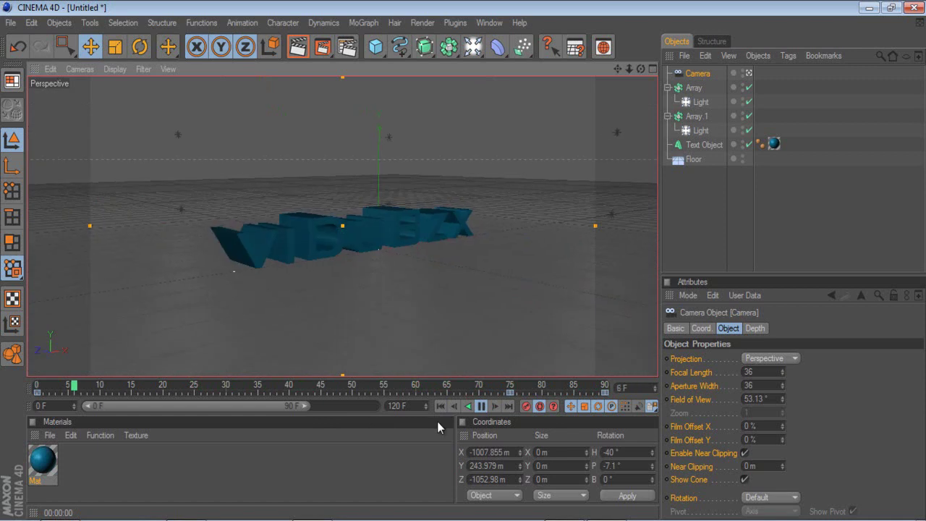
left_click(481, 406)
- Extend the end frame to 200 and play the lengthened fly-in
left_click_drag(261, 404, 387, 413)
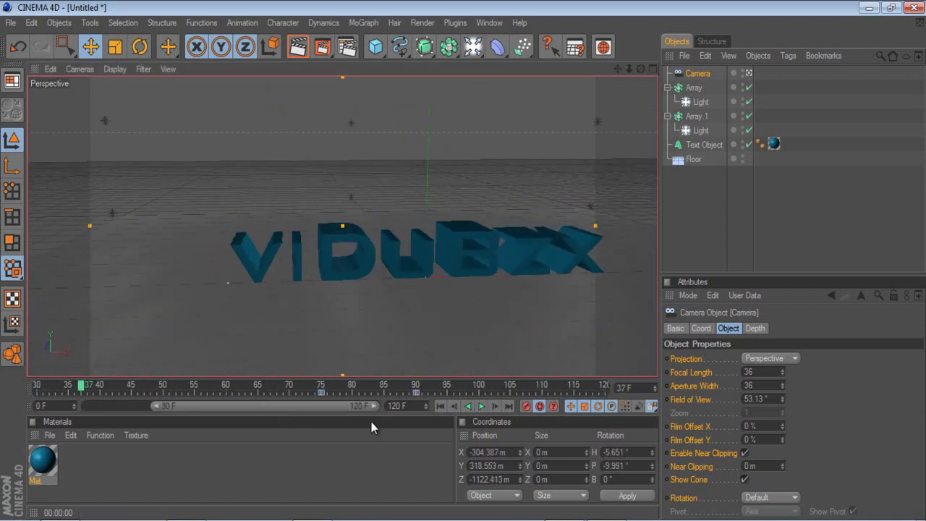
double_click(396, 407)
type("200")
key("Return")
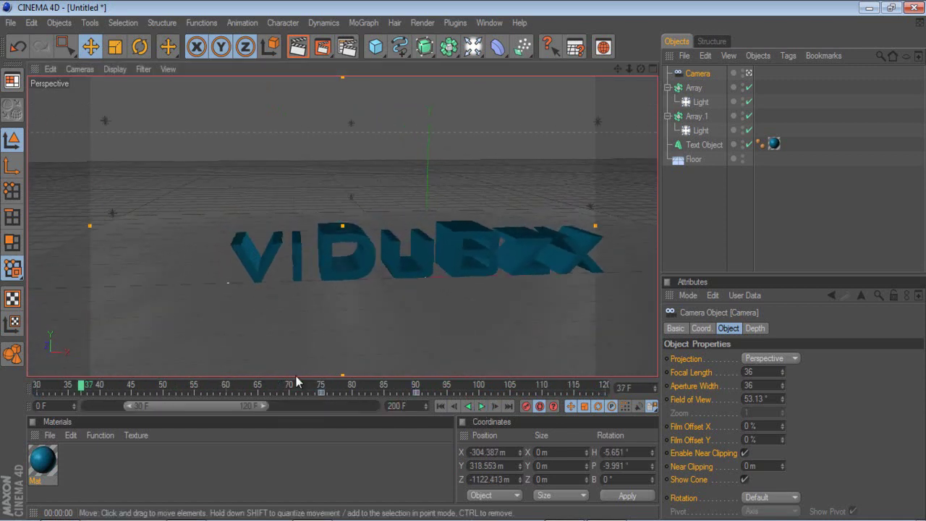
left_click(480, 406)
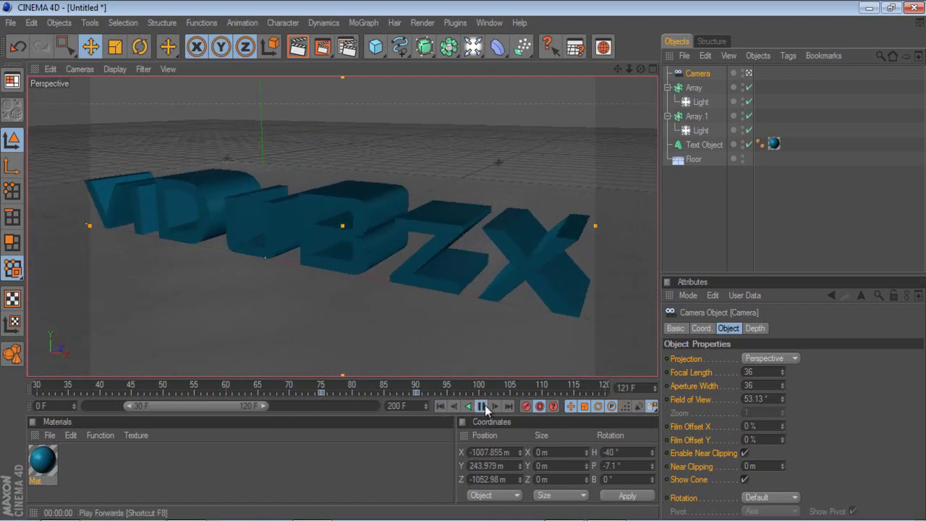
left_click(483, 406)
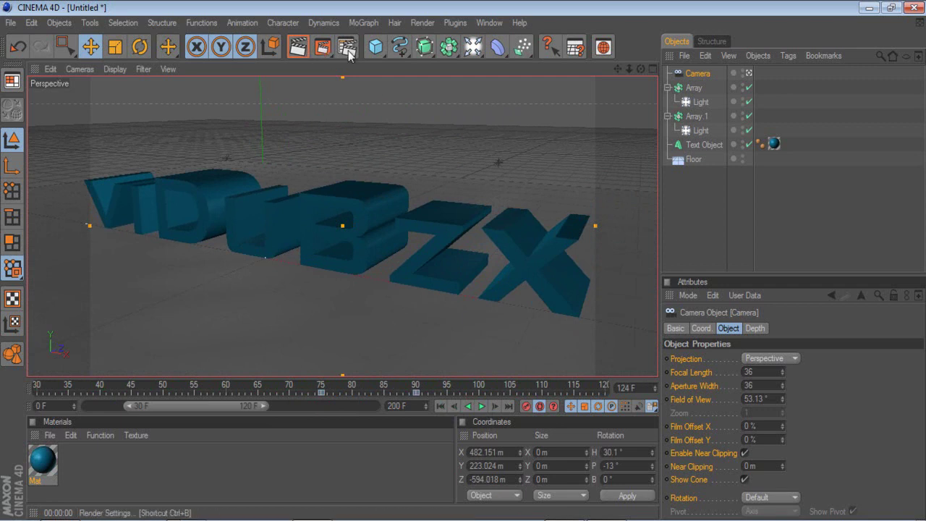
- Add a Global Illumination effect set to IR + QMC (Still Image), then close Render Settings
left_click(348, 48)
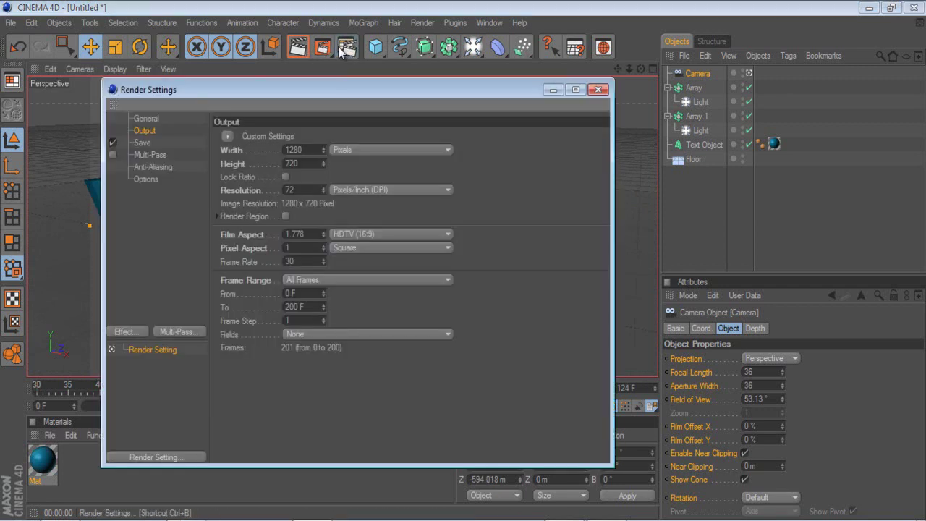
left_click(132, 244)
left_click_drag(222, 89, 211, 107)
left_click(101, 349)
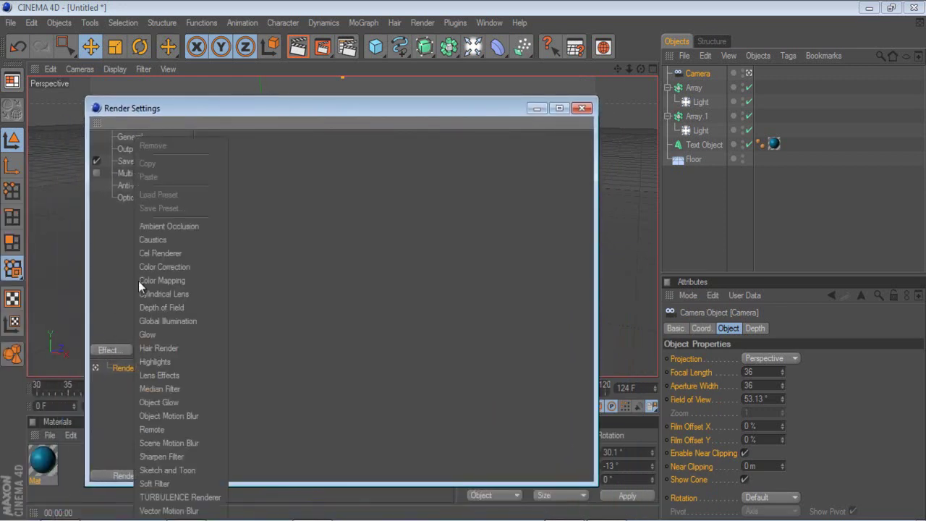
left_click(178, 321)
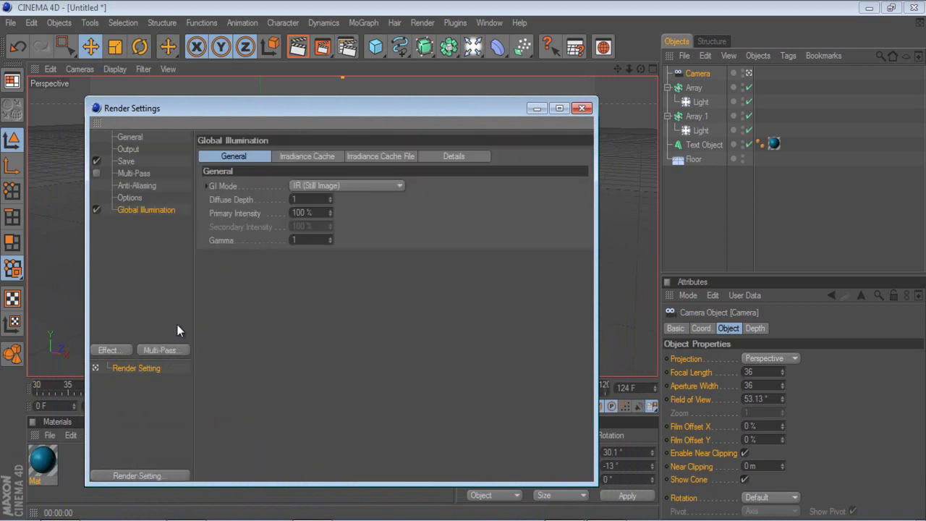
left_click(333, 187)
left_click(359, 248)
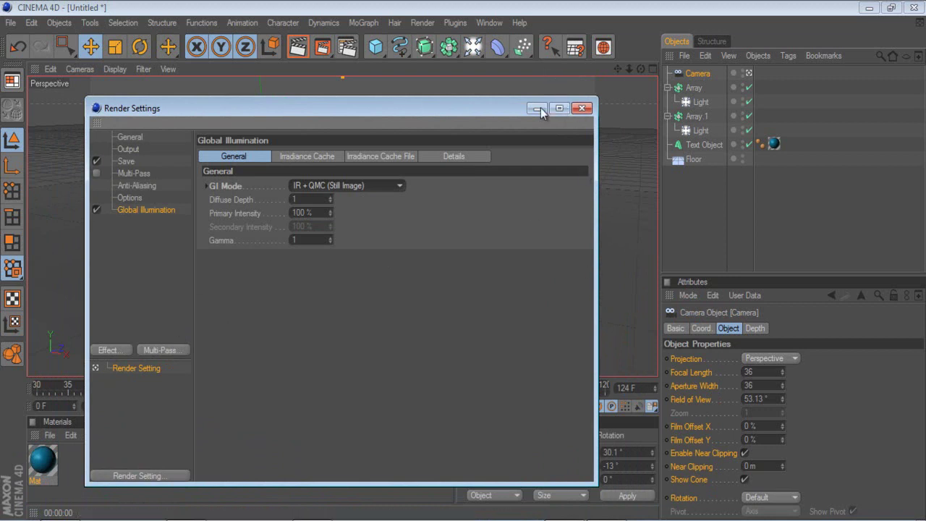
left_click(310, 157)
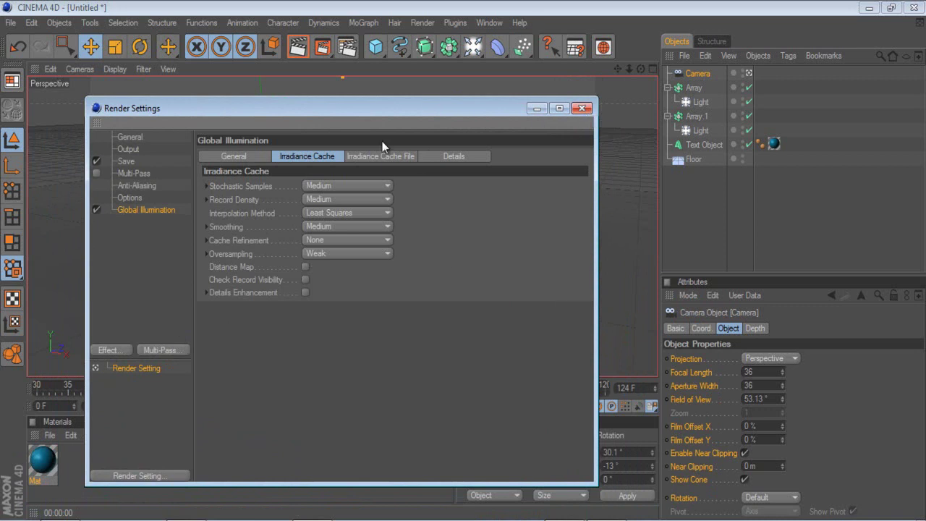
left_click(580, 107)
scroll(408, 138, "down", 3)
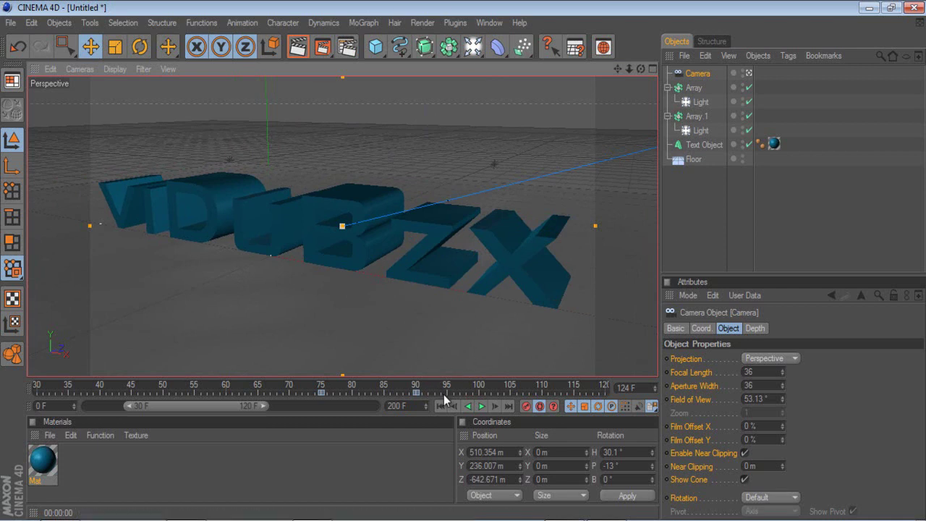
- Zoom the viewport, render the active view with Global Illumination, then deselect the camera
left_click(539, 406)
scroll(427, 161, "down", 3)
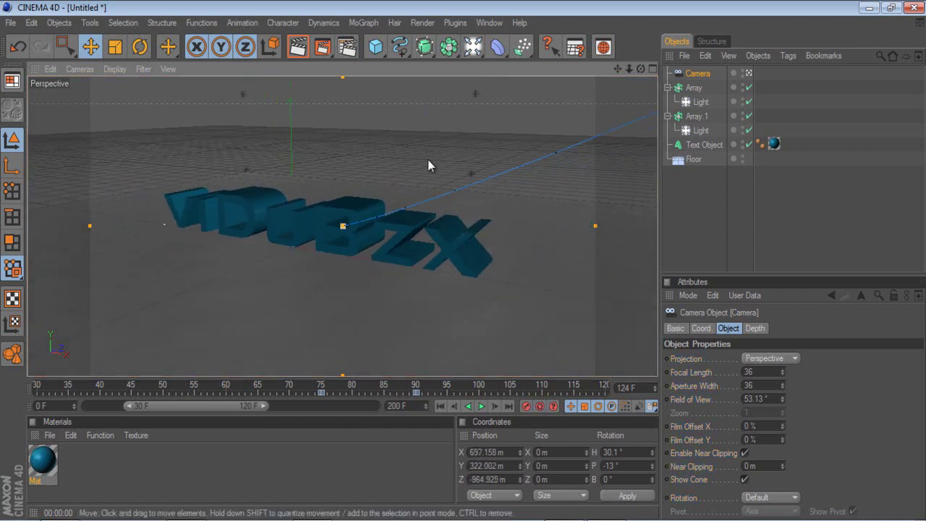
scroll(425, 164, "down", 5)
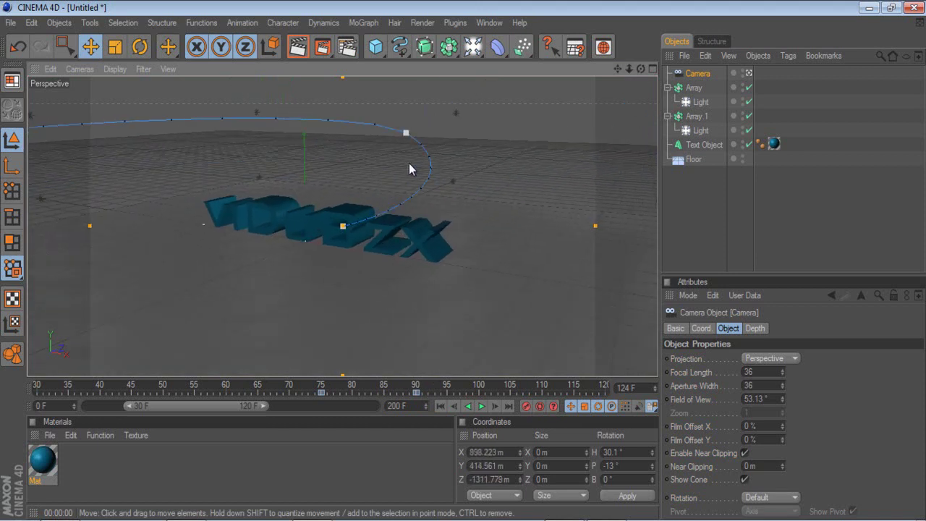
scroll(386, 263, "up", 3)
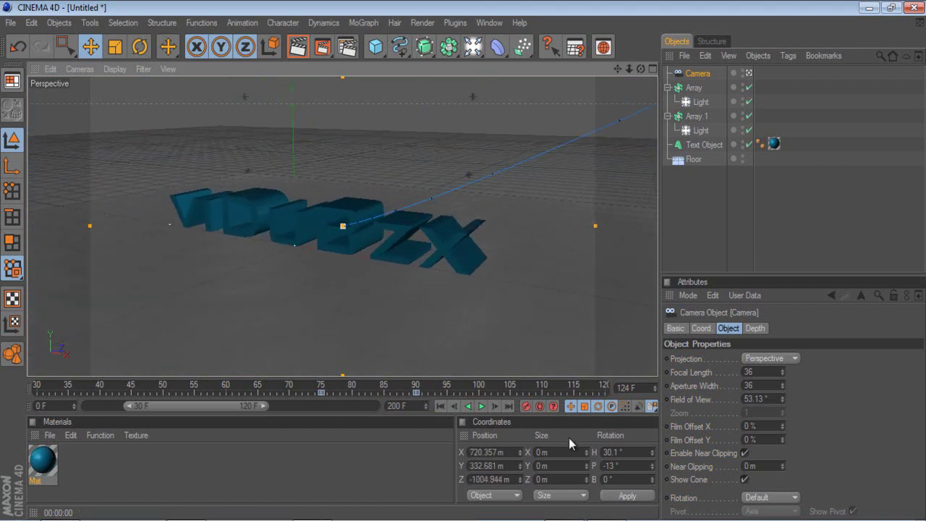
scroll(460, 284, "up", 3)
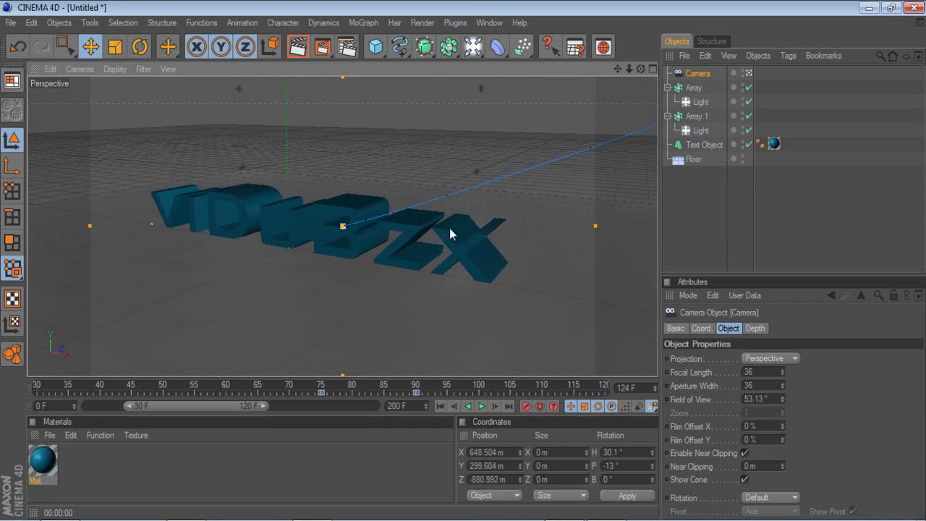
left_click(299, 49)
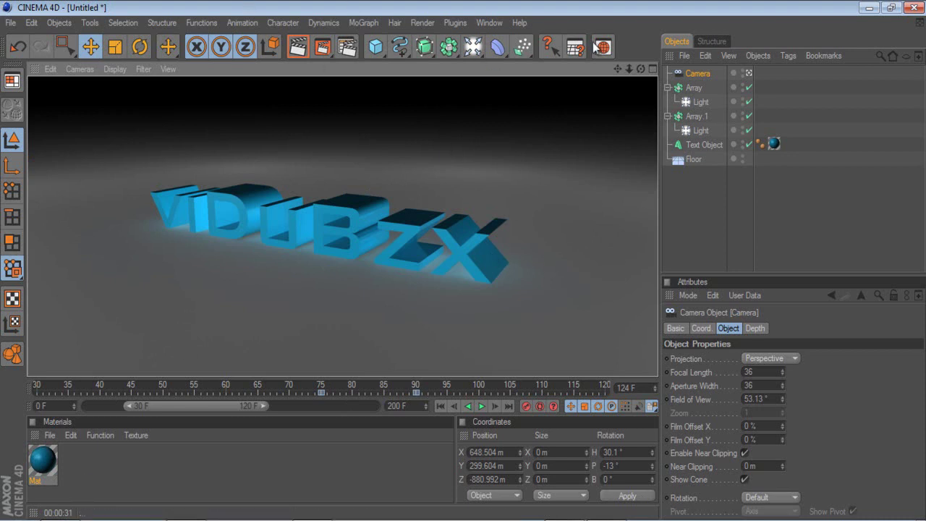
mouse_move(640, 69)
left_mouse_down()
mouse_move(463, 260)
mouse_move(641, 68)
left_mouse_up()
left_click(686, 194)
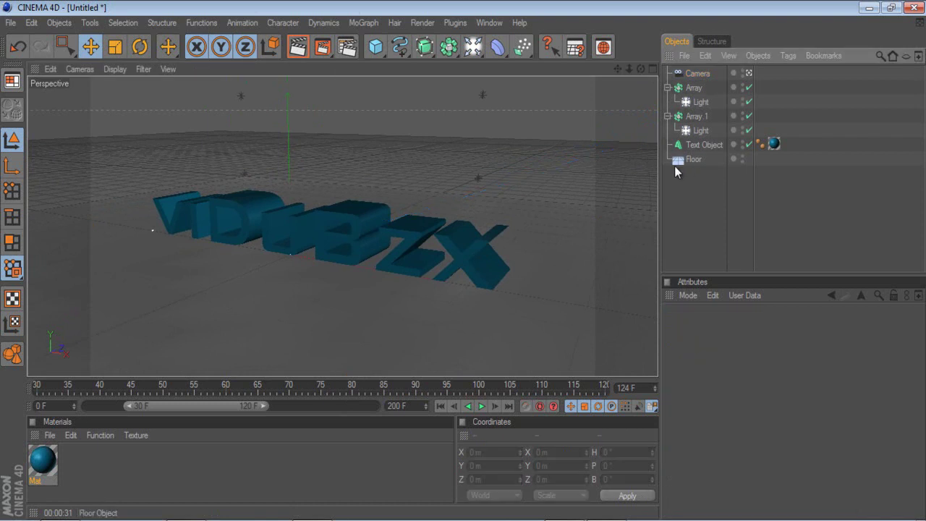
- In Render Settings, disable Global Illumination and add an Ambient Occlusion effect
left_click(349, 47)
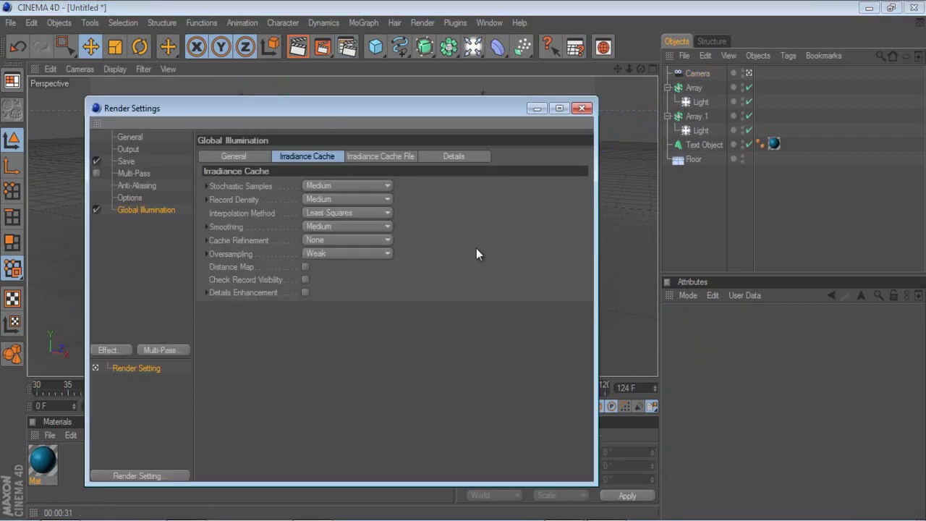
left_click_drag(491, 110, 729, 107)
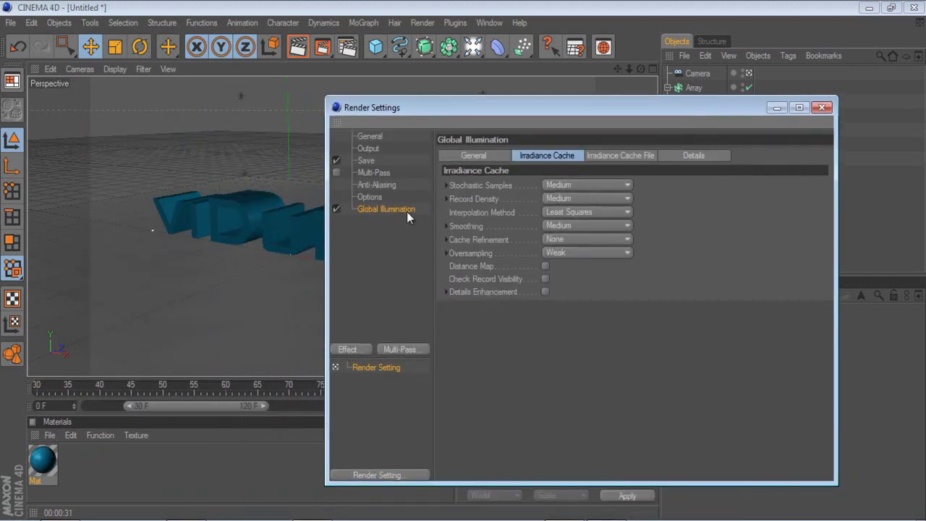
left_click(336, 209)
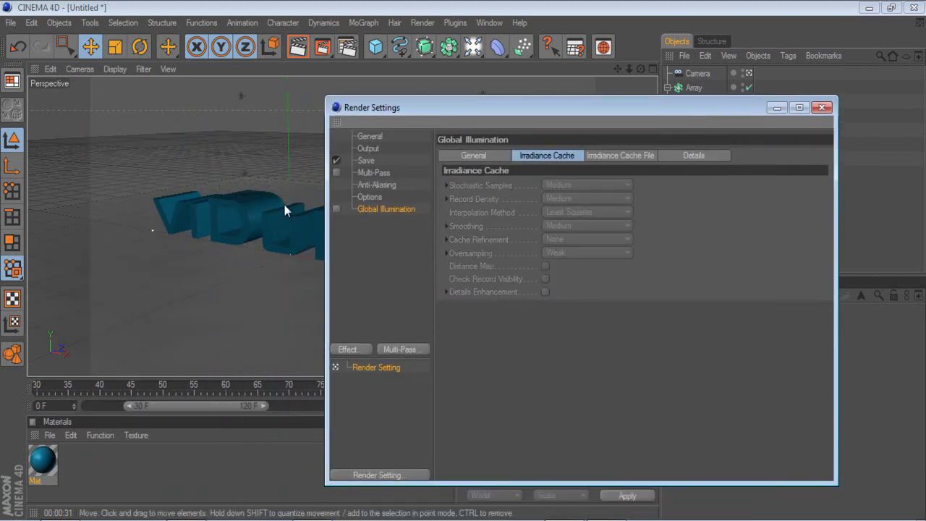
left_click(348, 347)
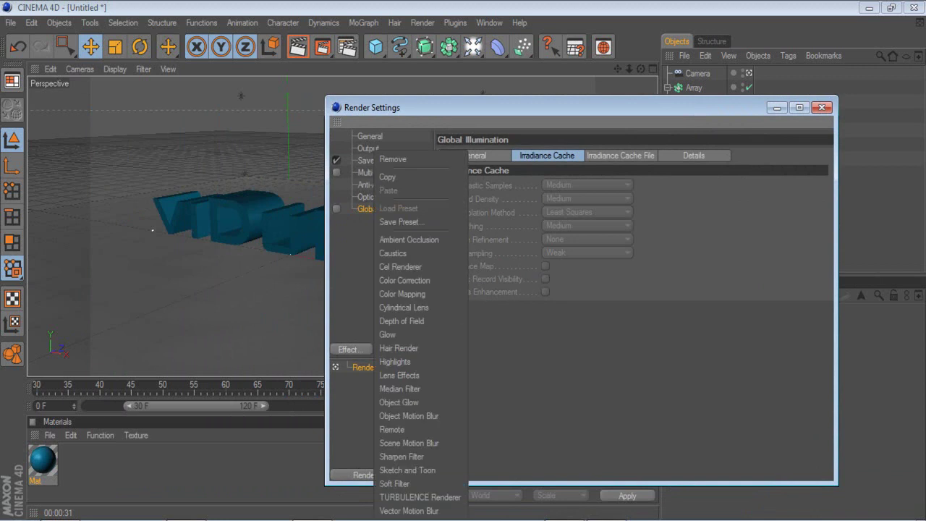
left_click(427, 243)
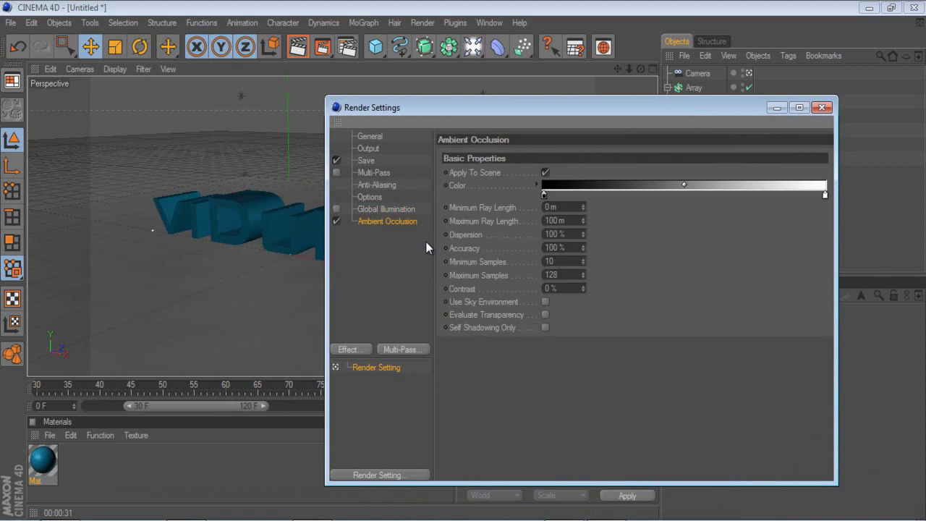
- Set Ambient Occlusion to 30% contrast, 50% accuracy, 130 m ray length, then render
double_click(563, 288)
type("30")
double_click(564, 248)
type("50")
double_click(560, 220)
type("13")
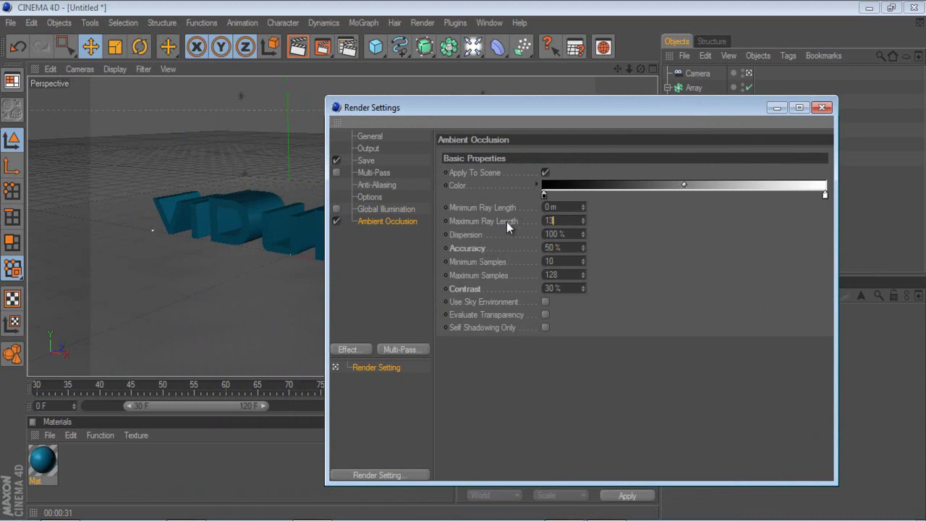
type("0")
key("Return")
left_click(821, 107)
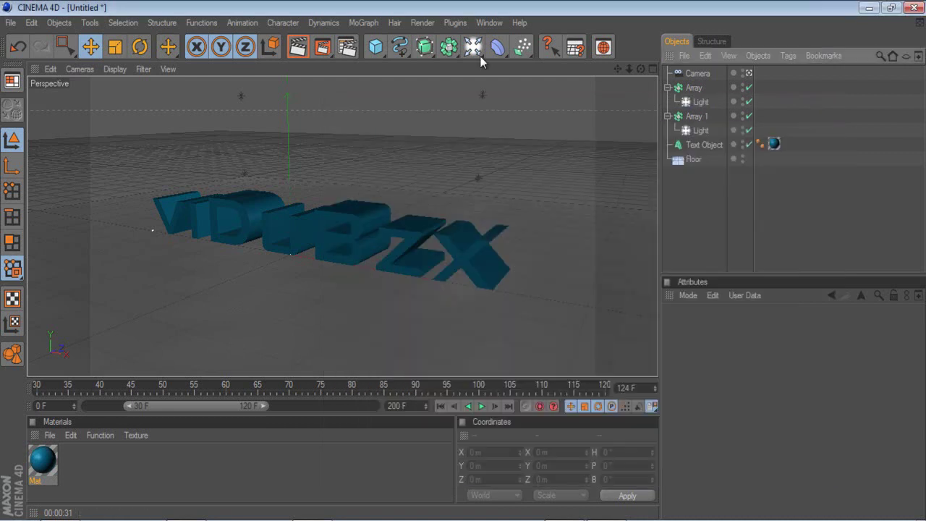
left_click(308, 49)
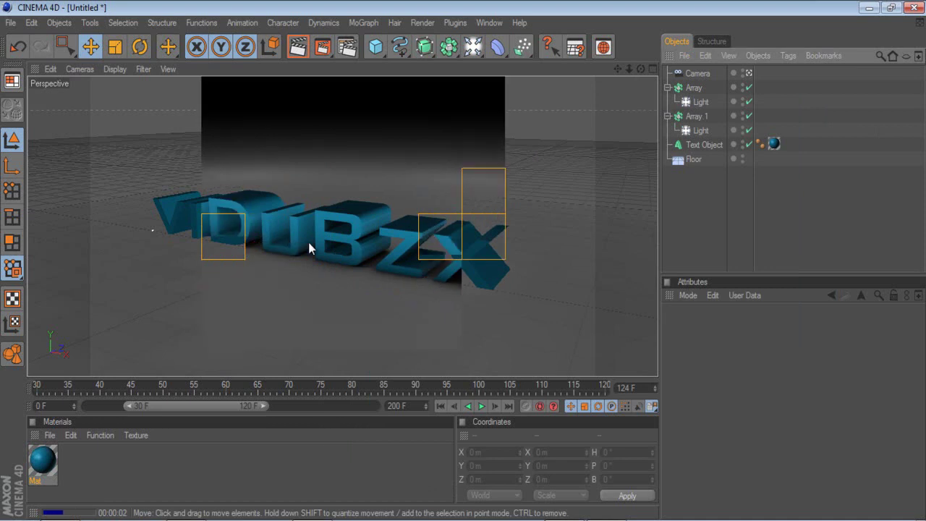
- Set the Light inside the first Array to Area shadows and render a preview
left_click(694, 116)
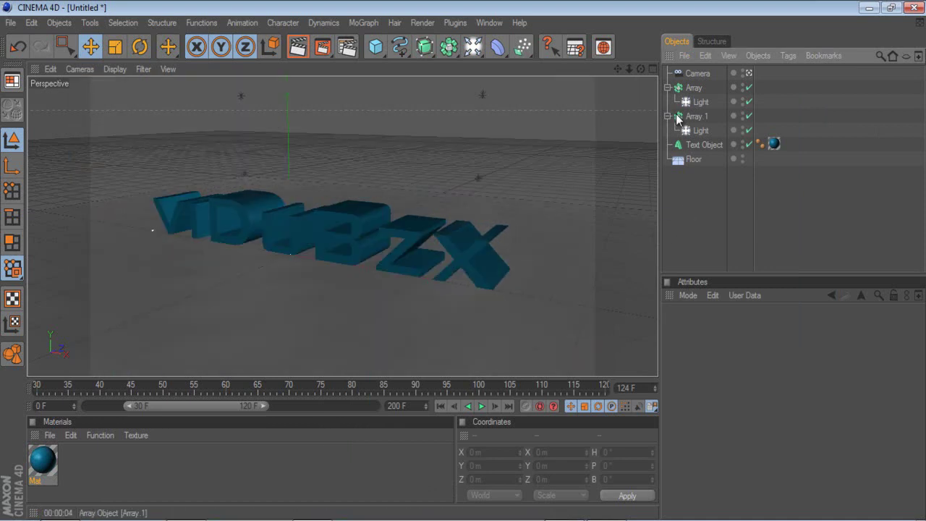
left_click(698, 130)
left_click(700, 102)
scroll(487, 162, "down", 2)
scroll(488, 159, "down", 3)
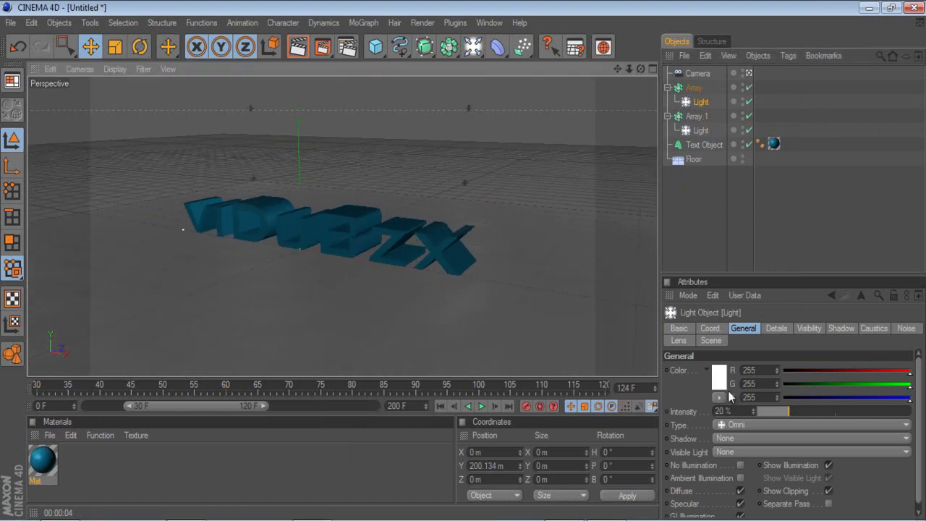
left_click(731, 439)
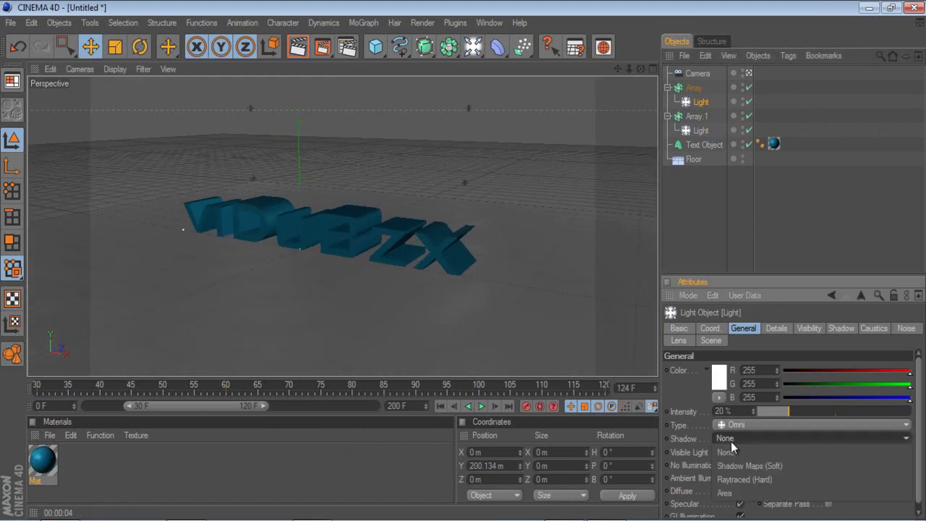
left_click(745, 493)
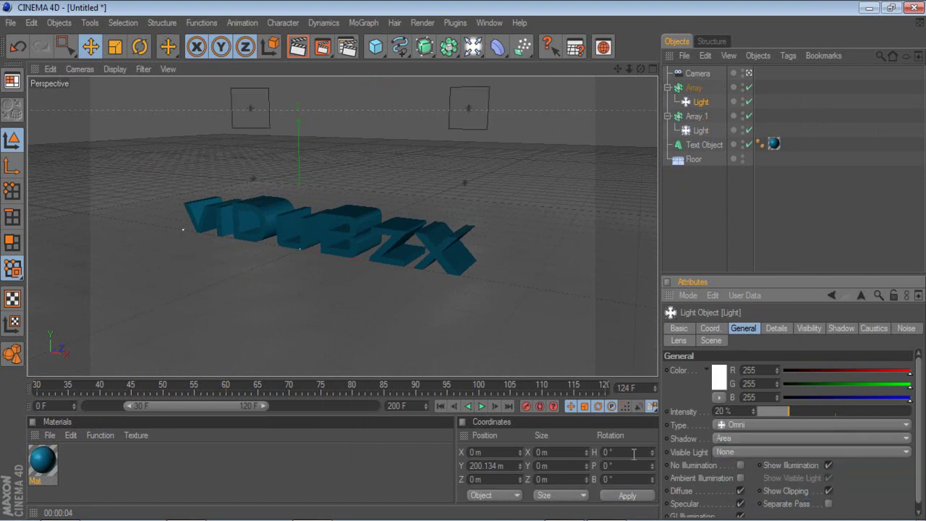
left_click(304, 47)
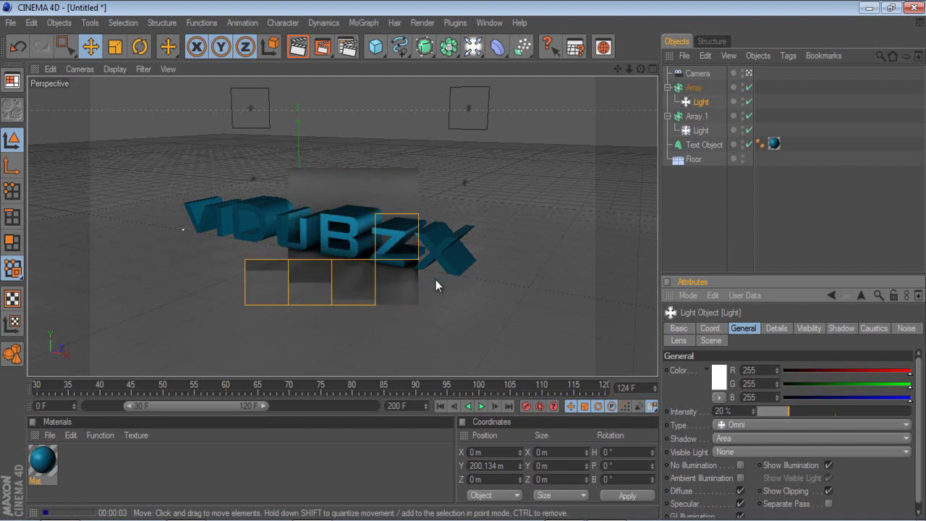
scroll(413, 296, "up", 4)
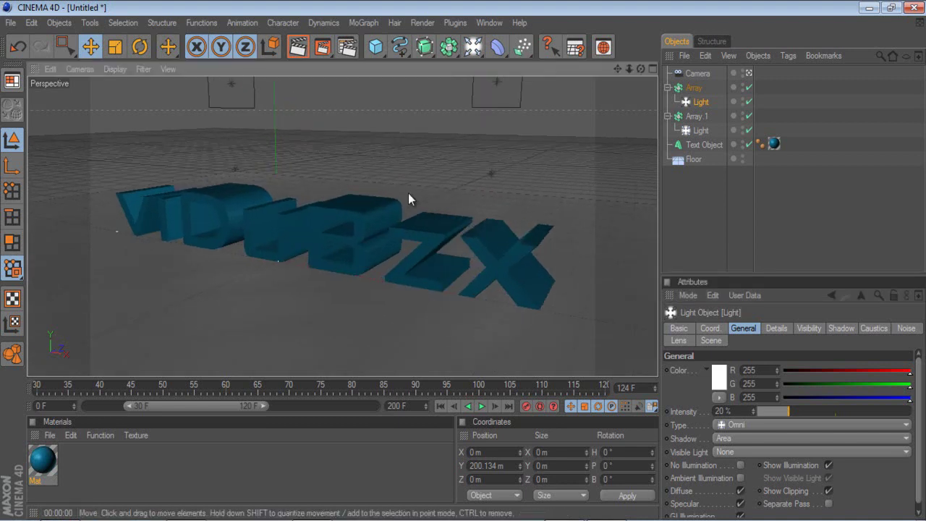
- Go to the Save page of Render Settings and browse for the movie's file location
left_click(347, 46)
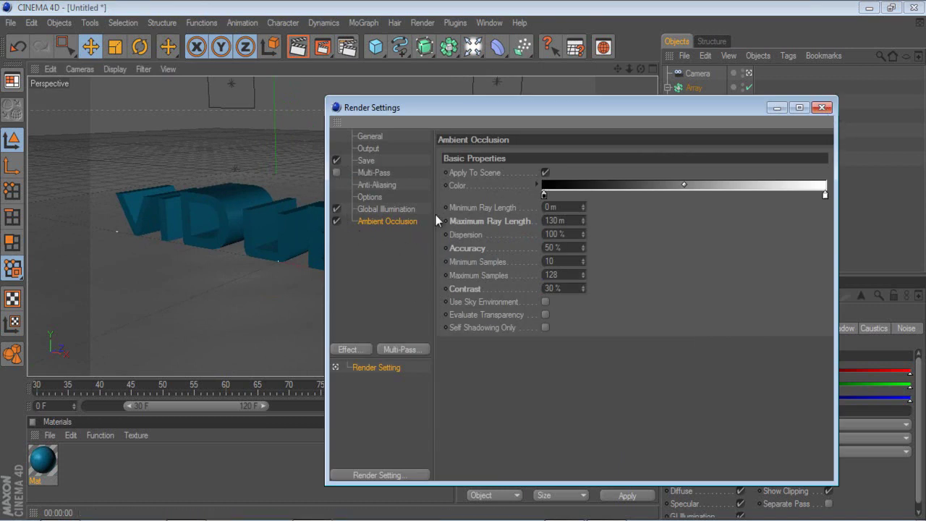
left_click(345, 348)
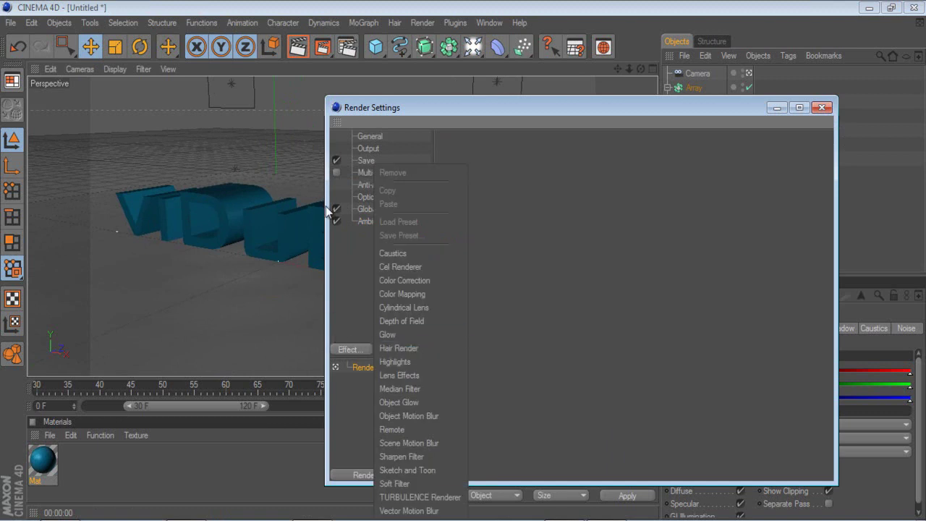
left_click(339, 292)
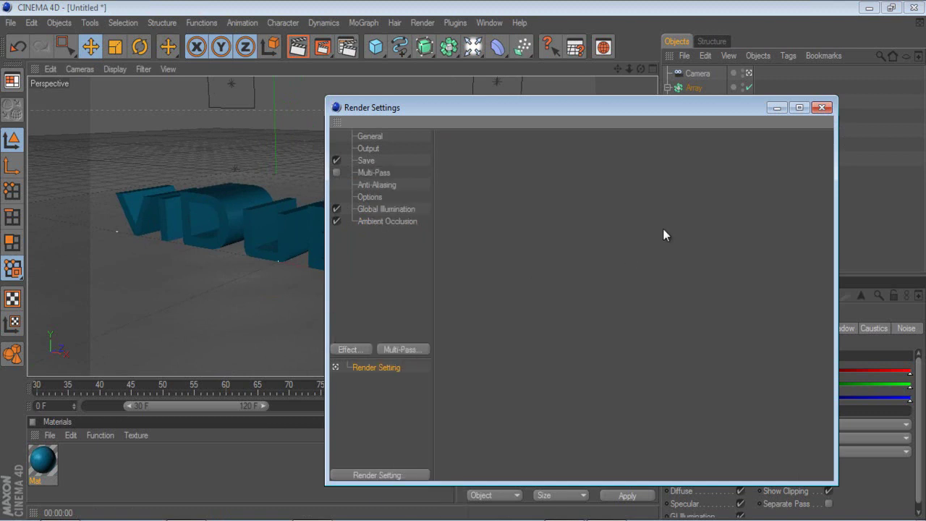
left_click(364, 160)
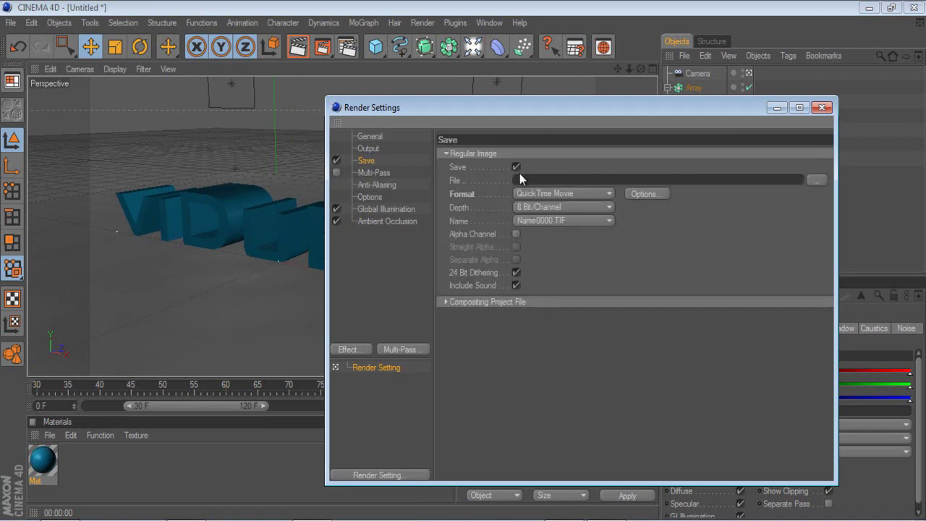
left_click(816, 179)
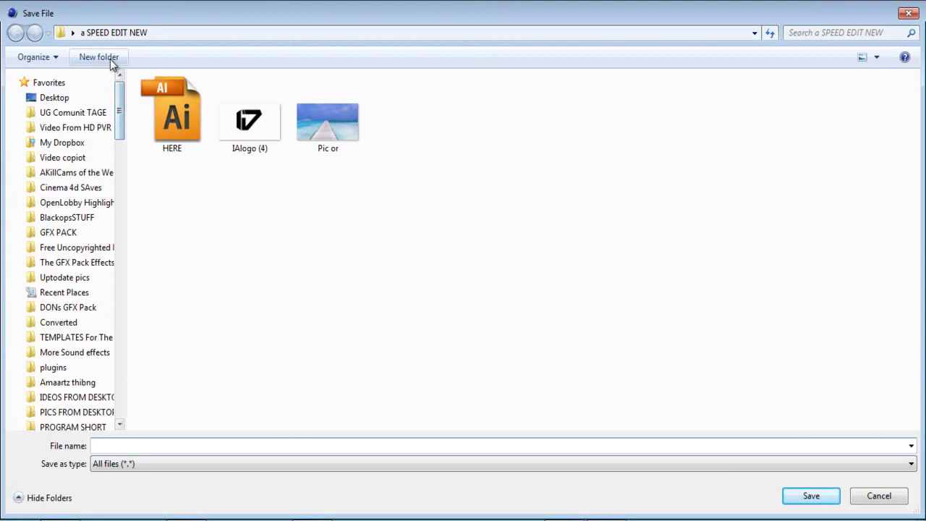
- Save the render output to the Desktop under a typed file name
left_click(73, 96)
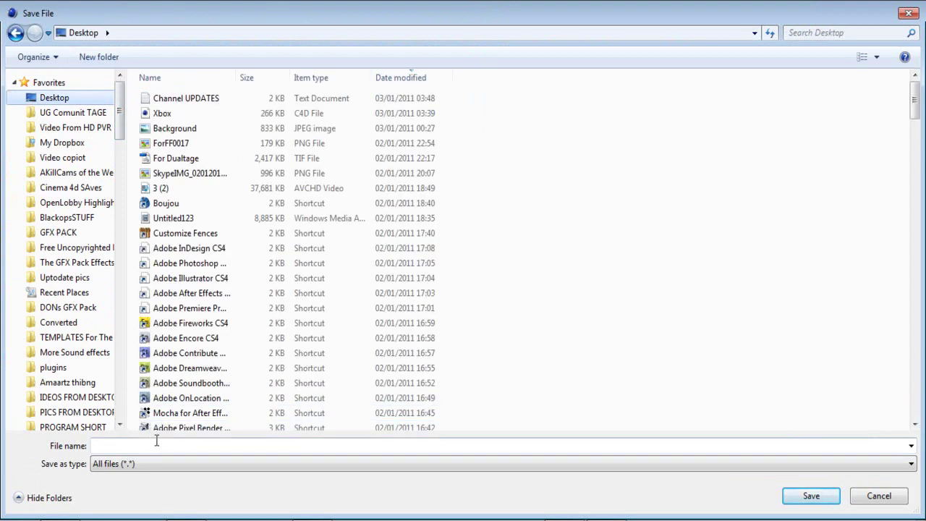
type("Sam ")
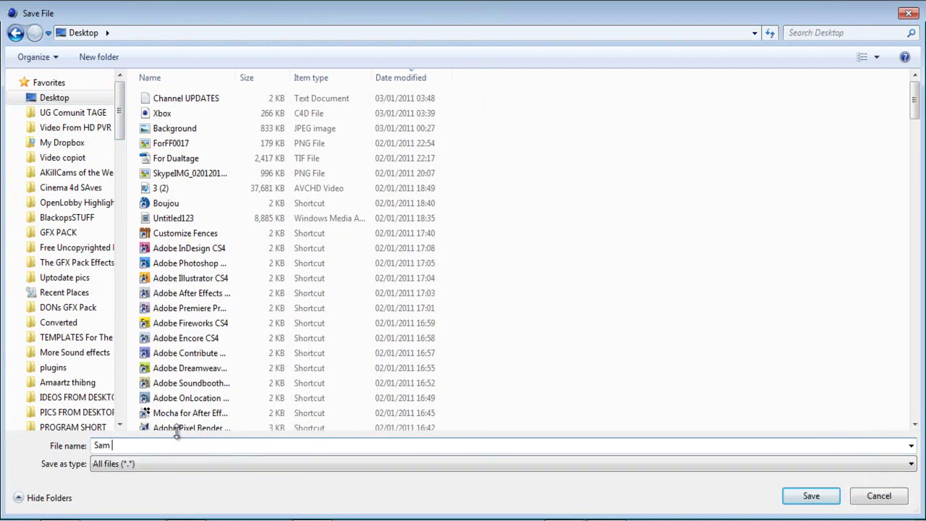
type("is the Best")
key("Return")
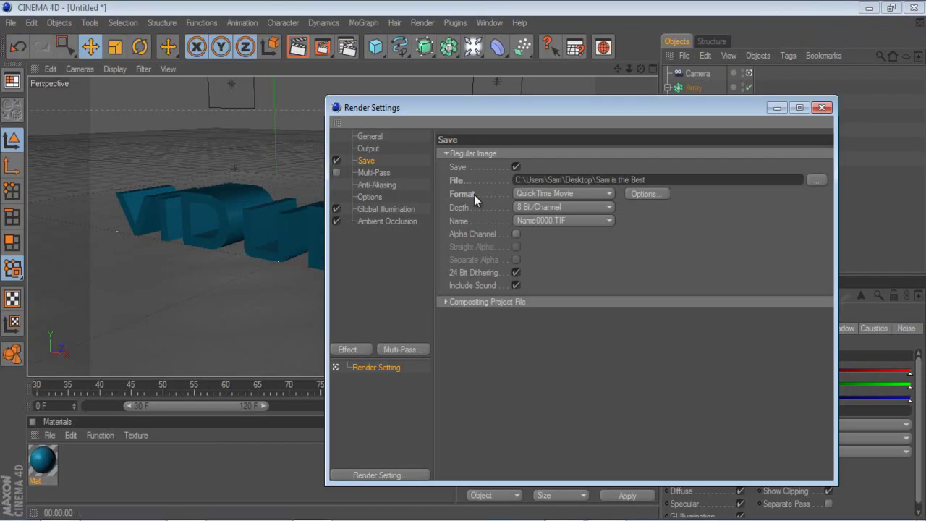
- Set the output format to QuickTime Movie and accept Animation compression
left_click(534, 194)
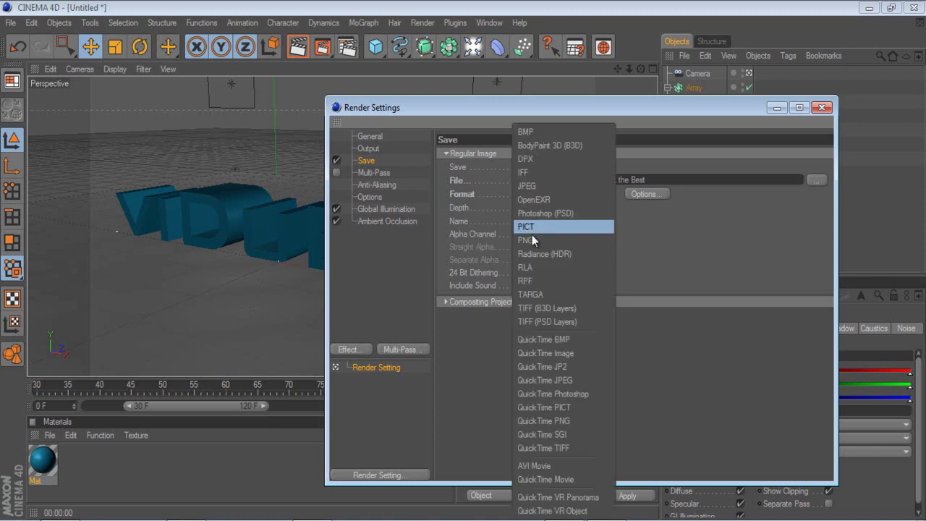
left_click(538, 479)
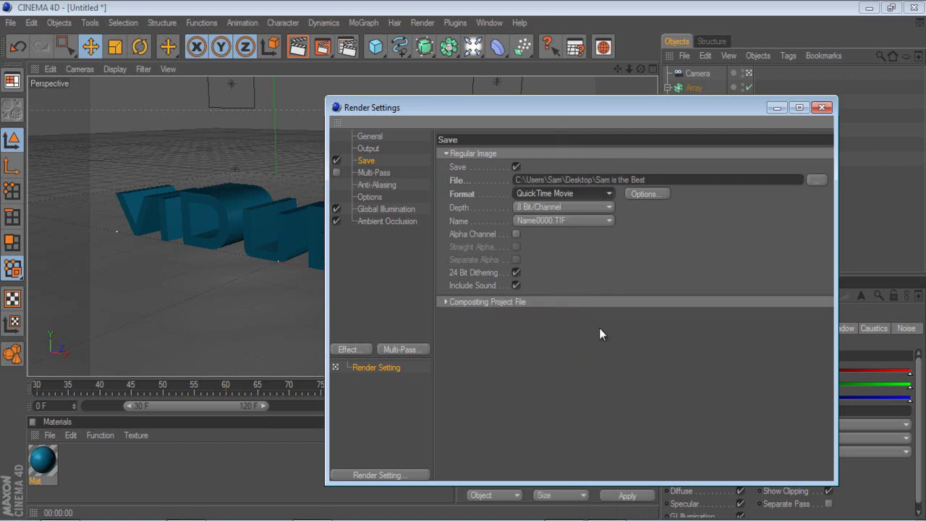
left_click(647, 193)
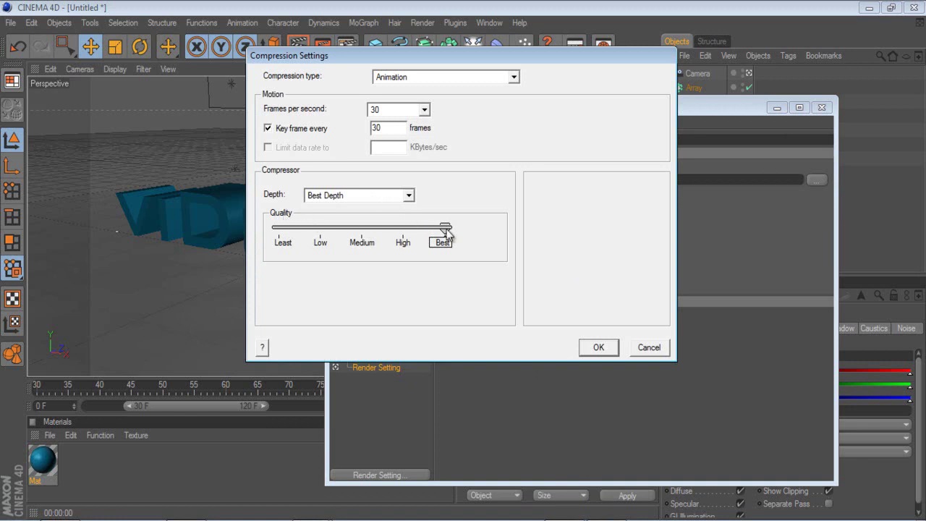
left_click(591, 348)
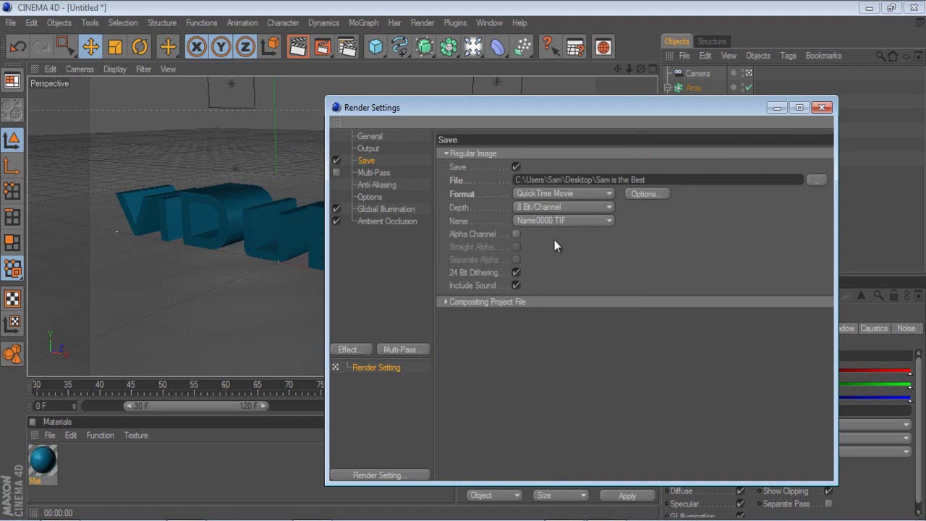
- Render all frames 0–200 at 1280x720, review General, Options and Anti-Aliasing, then return to Save
left_click(367, 148)
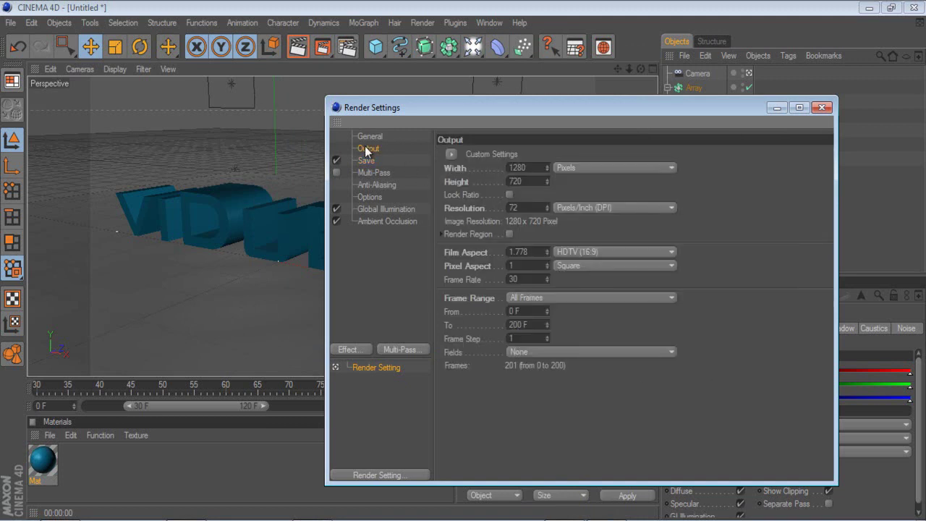
left_click(538, 297)
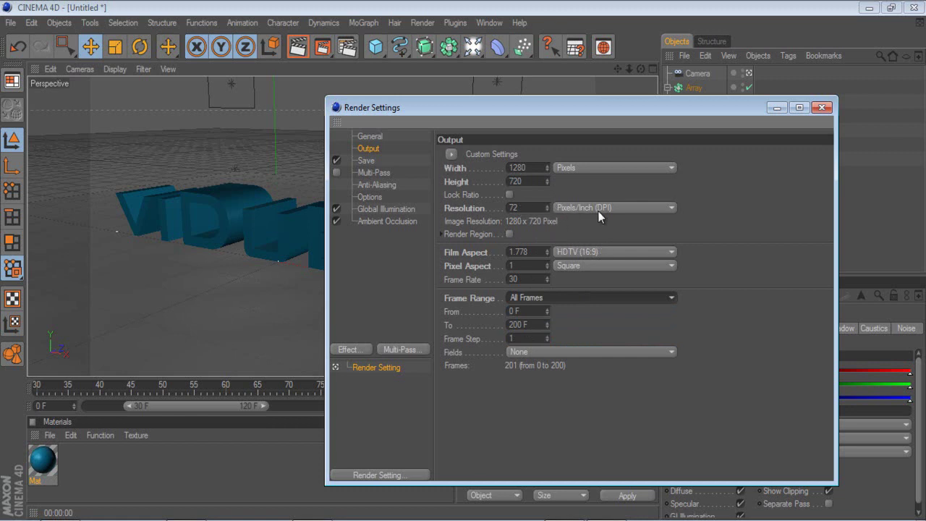
left_click(380, 137)
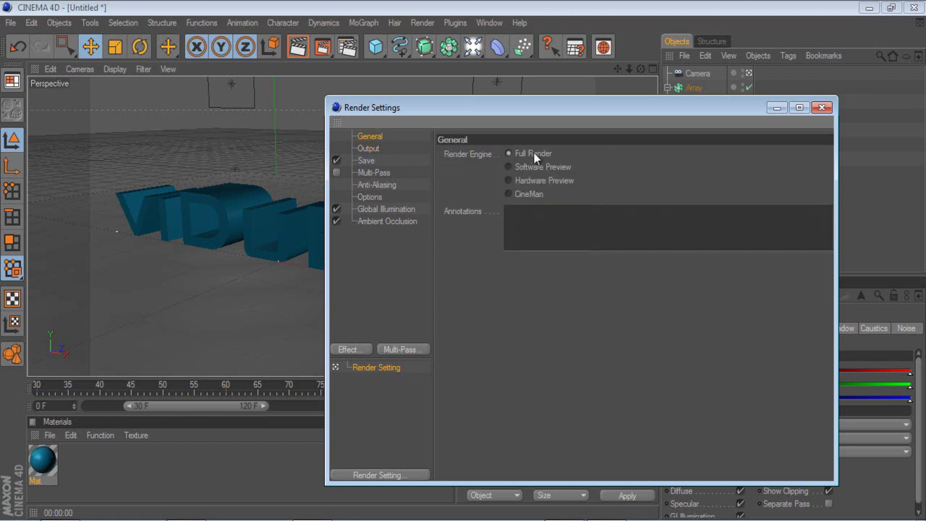
left_click(385, 198)
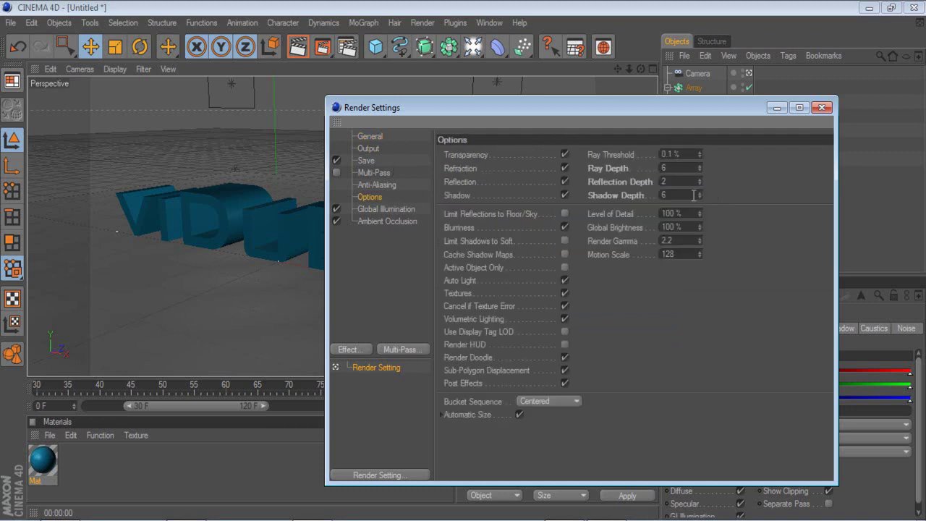
left_click(392, 183)
left_click(390, 158)
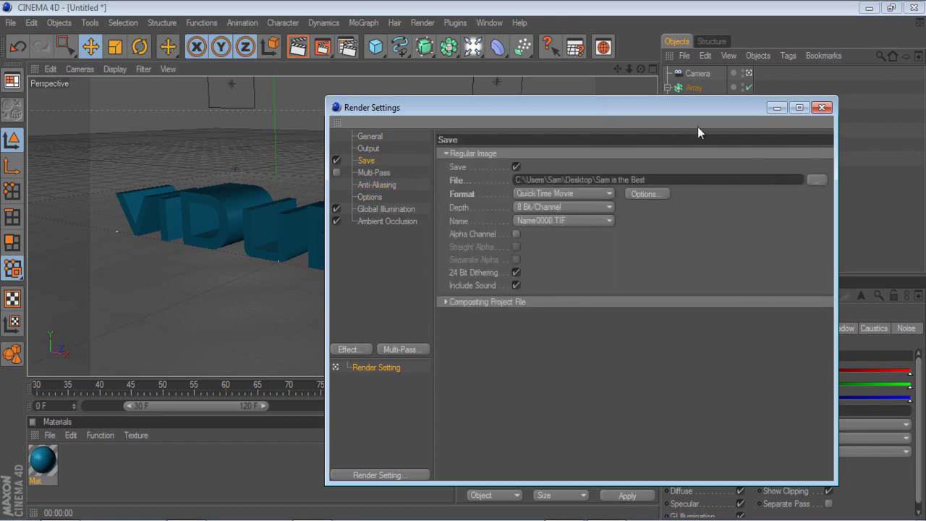
- Close Render Settings, play the camera fly-in from the first frame, and deselect the light
left_click(821, 107)
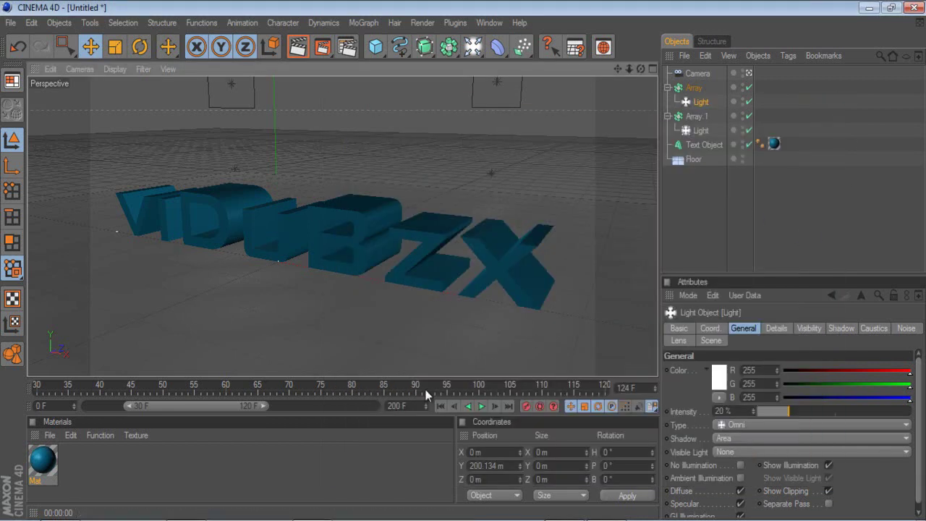
left_click(439, 406)
left_click(481, 405)
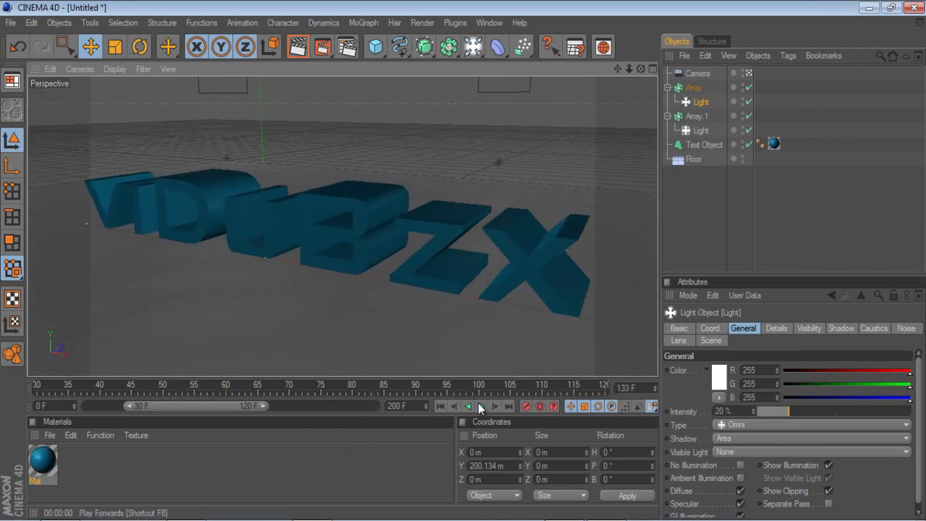
left_click(725, 188)
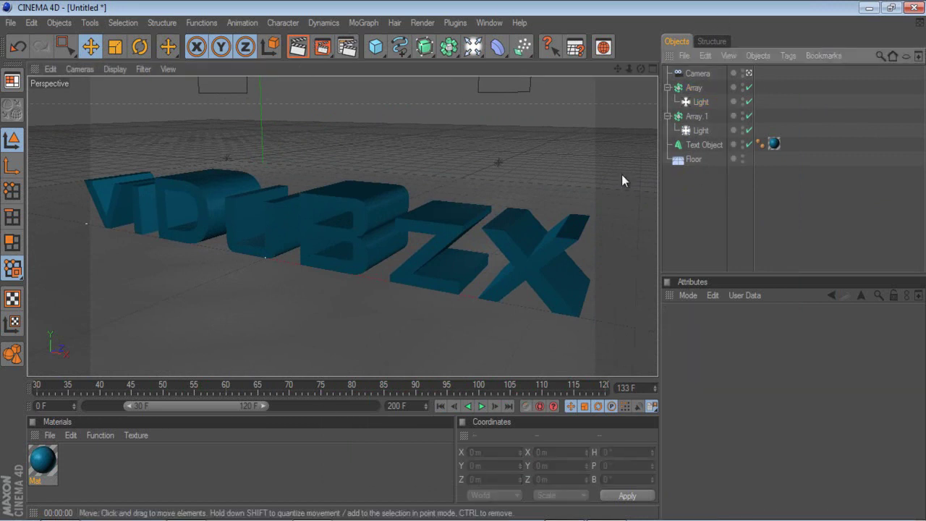
- Create a new material Mat.1 and set its colour to red (R 229, G 43, B 0)
double_click(168, 482)
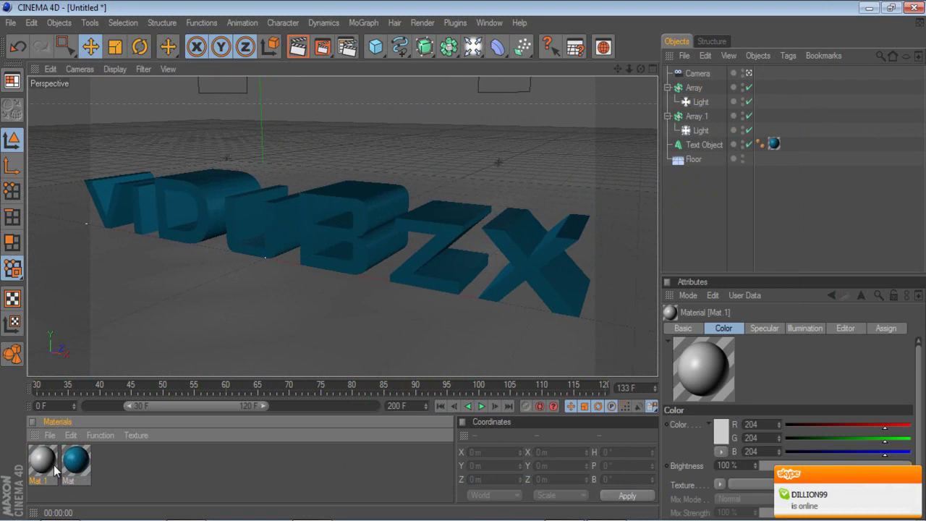
double_click(44, 470)
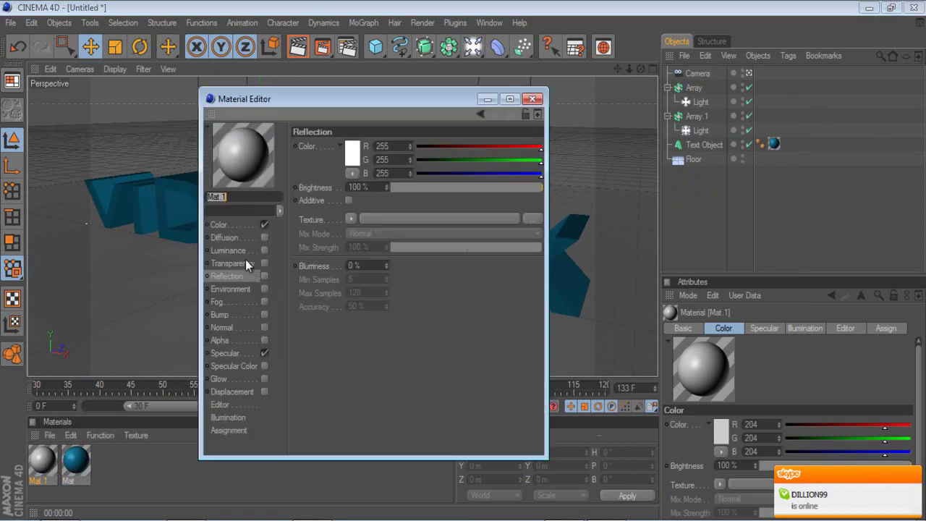
left_click(218, 224)
left_click(350, 150)
left_click(335, 96)
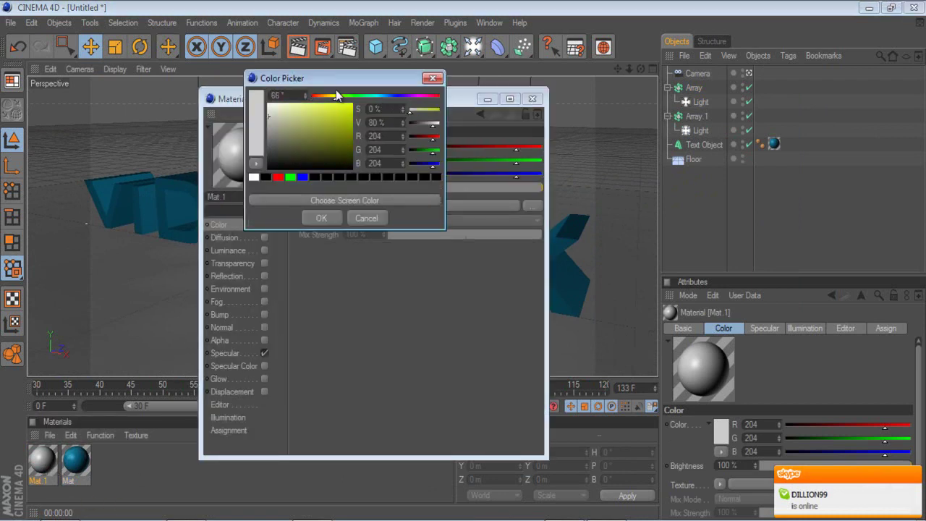
left_click(351, 103)
left_click(321, 218)
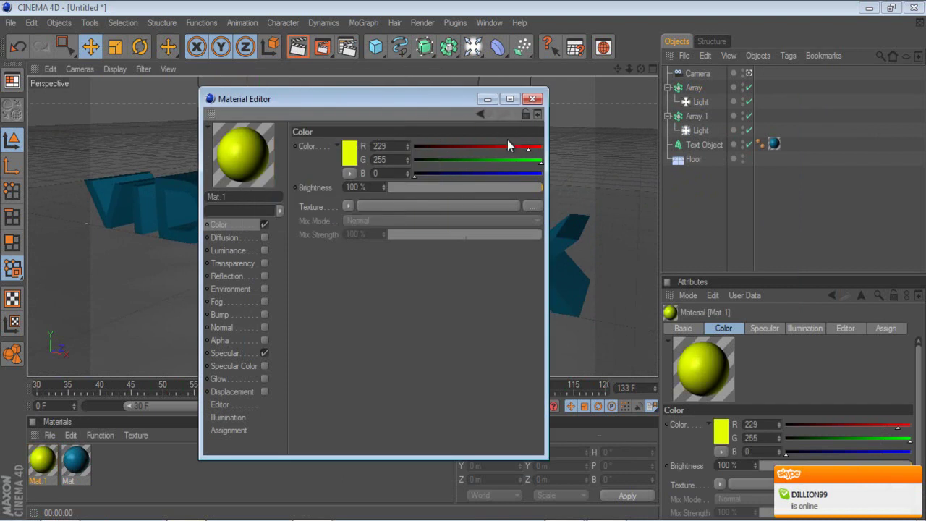
left_click_drag(533, 162, 435, 164)
- Apply the red Mat.1 to the floor and preview it with a quick viewport render
left_click(532, 100)
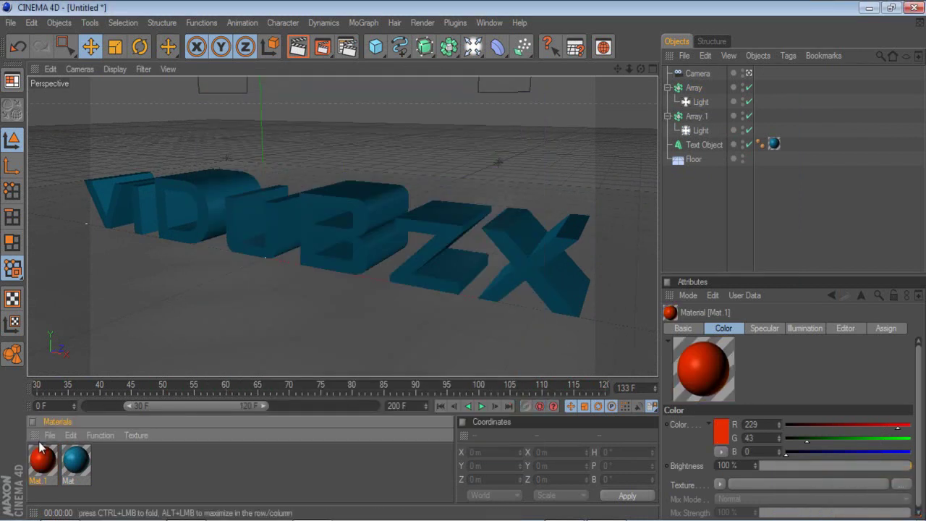
left_click_drag(153, 347, 155, 346)
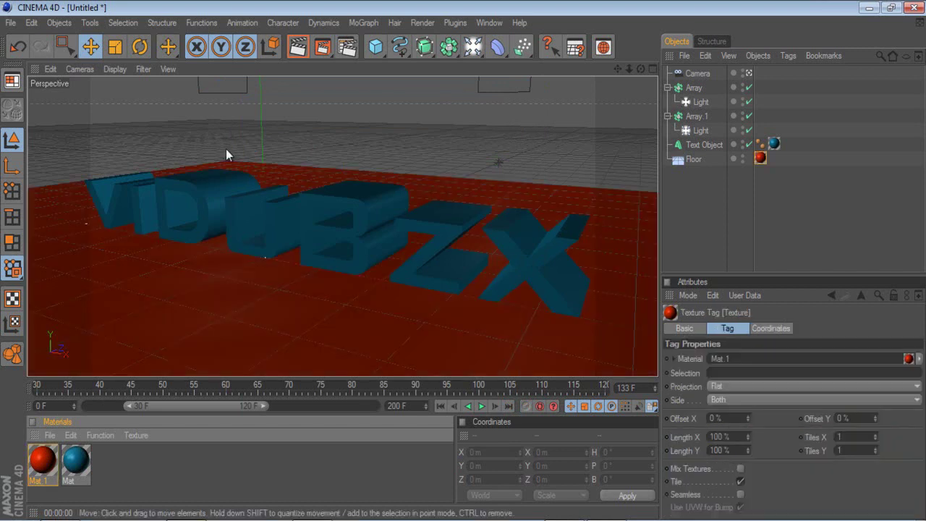
left_click(293, 51)
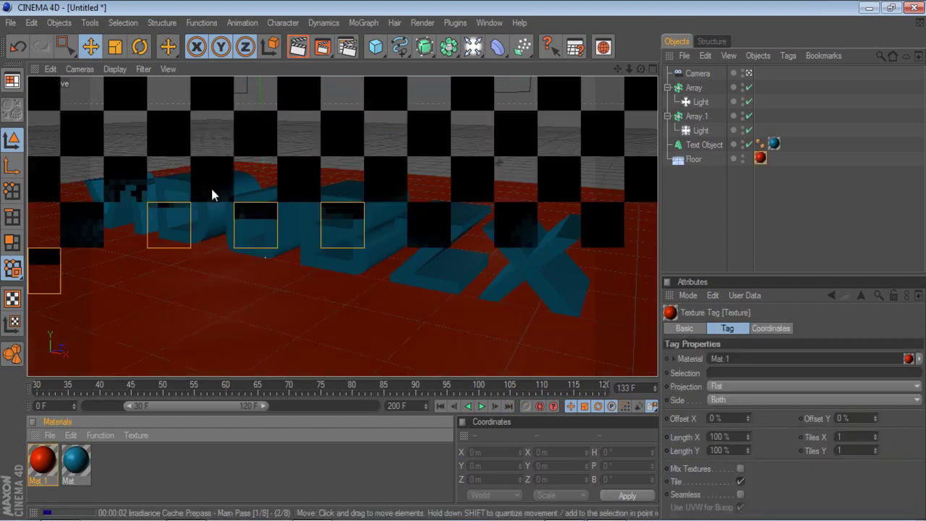
left_click(347, 371)
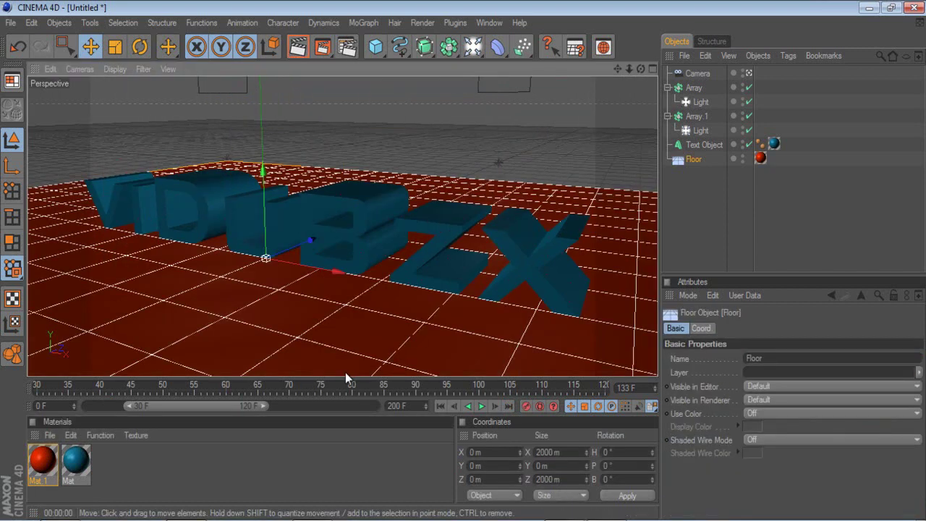
left_click(691, 213)
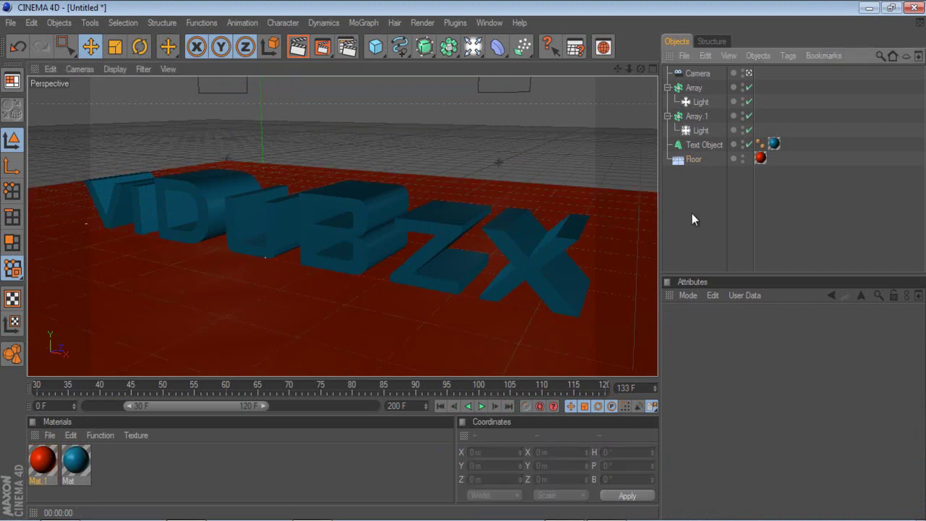
left_click(323, 47)
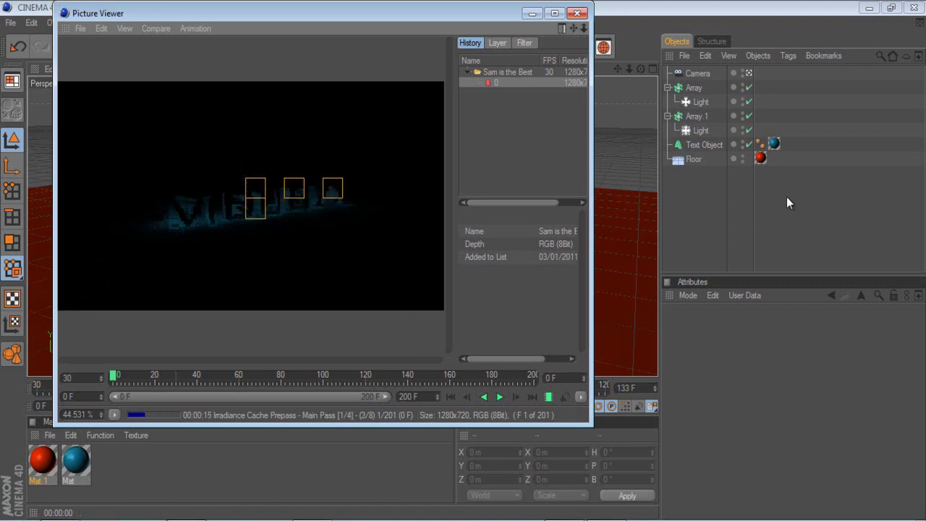
left_click(577, 13)
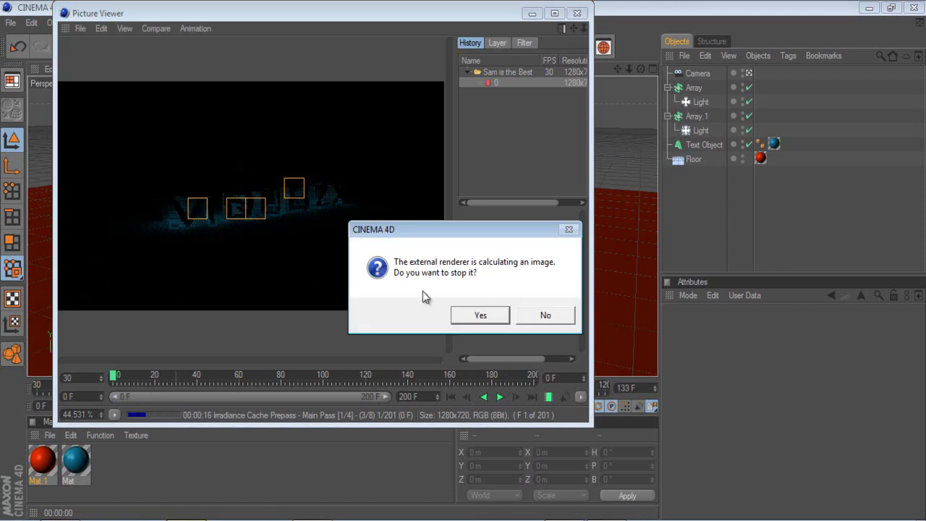
left_click(481, 318)
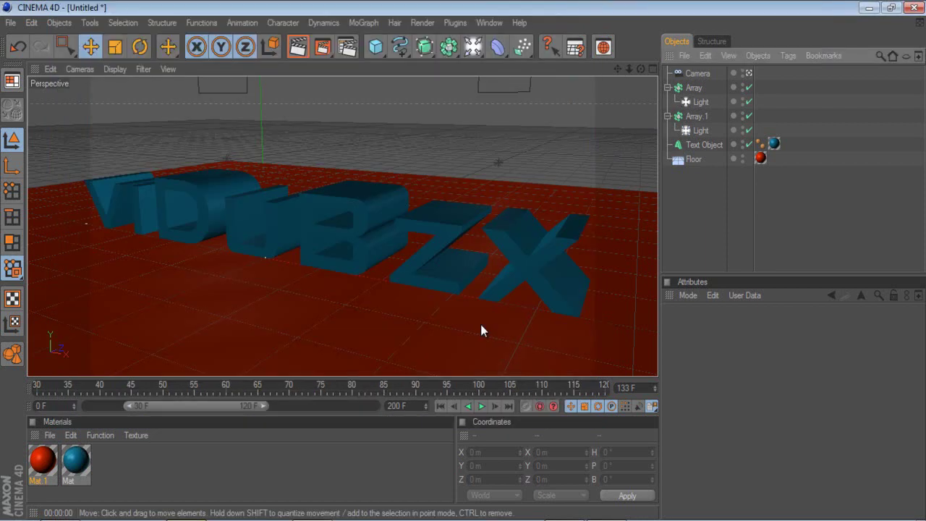